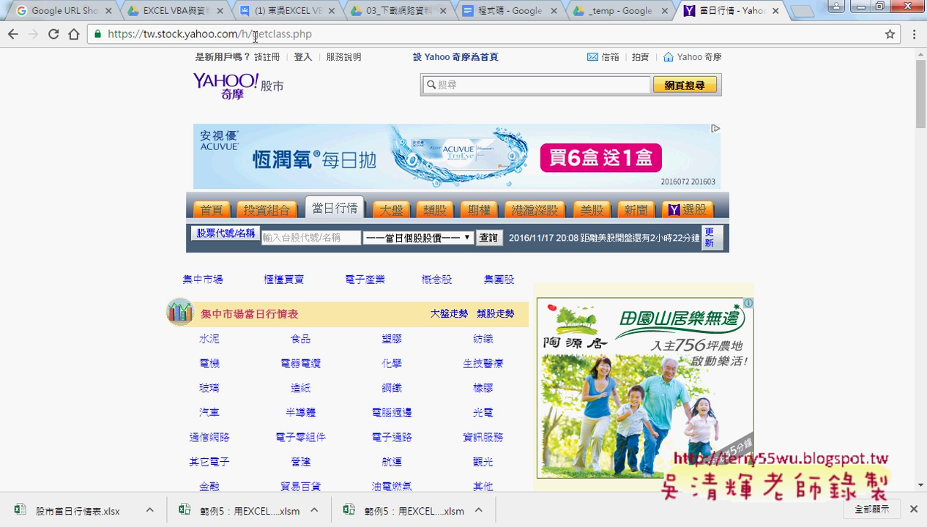
- Preview the 水泥 quote list, select its web address, and go back to the category list
left_click(210, 341)
left_click(460, 36)
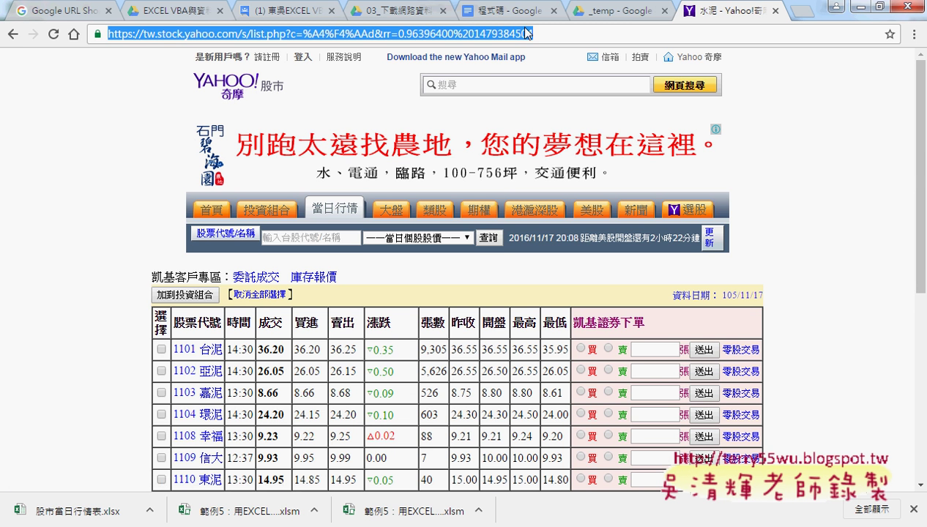
left_click(13, 35)
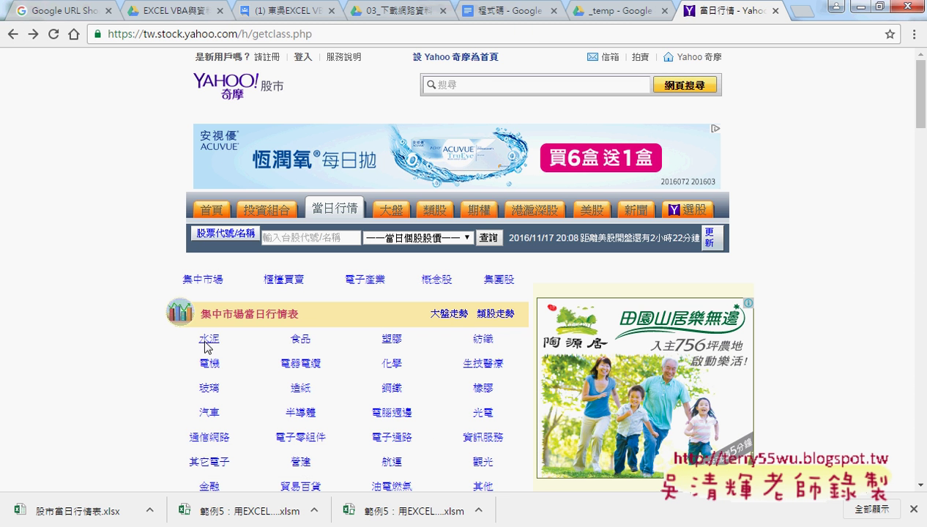
- Select all category names in the grid from 水泥 down through 指數類
left_click_drag(204, 342, 527, 460)
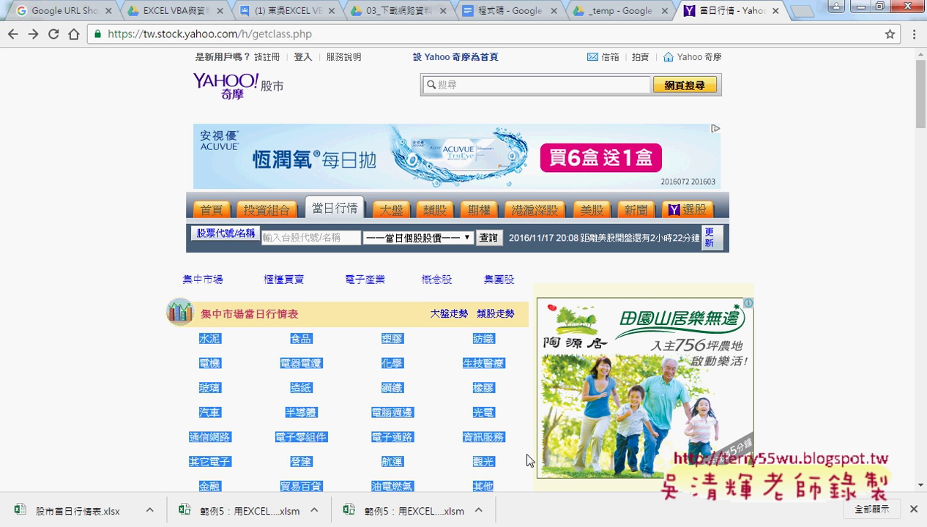
scroll(527, 459, "down", 1)
left_click(913, 509)
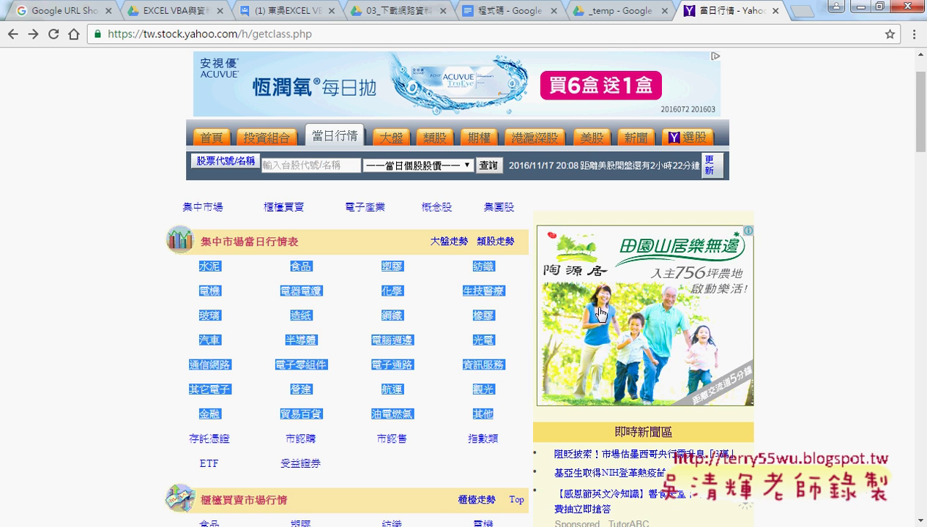
mouse_move(173, 271)
left_mouse_down()
mouse_move(487, 448)
mouse_move(491, 459)
left_mouse_up()
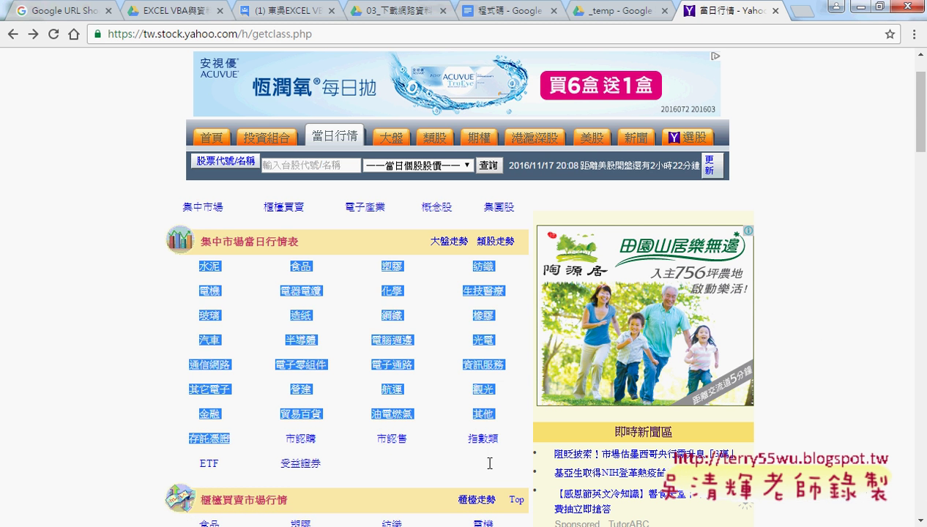
left_click(204, 268)
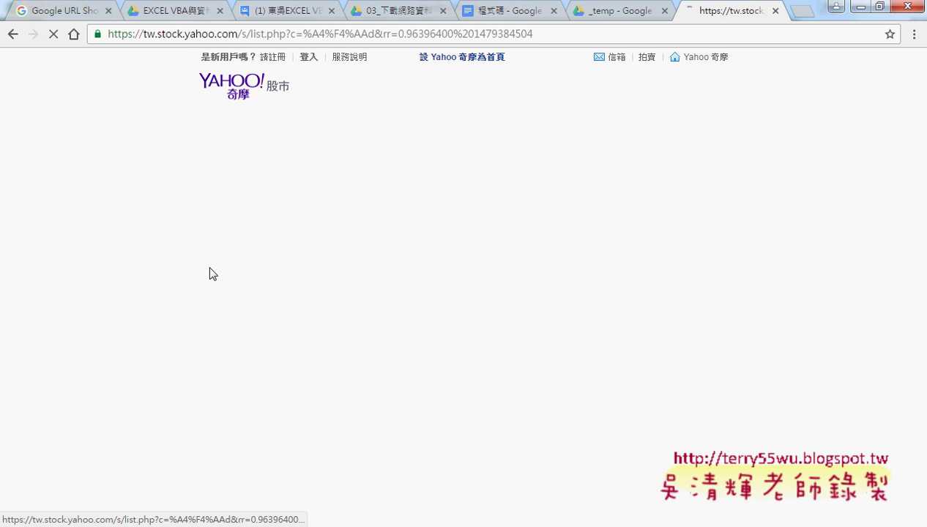
left_click(282, 35)
left_click(282, 34)
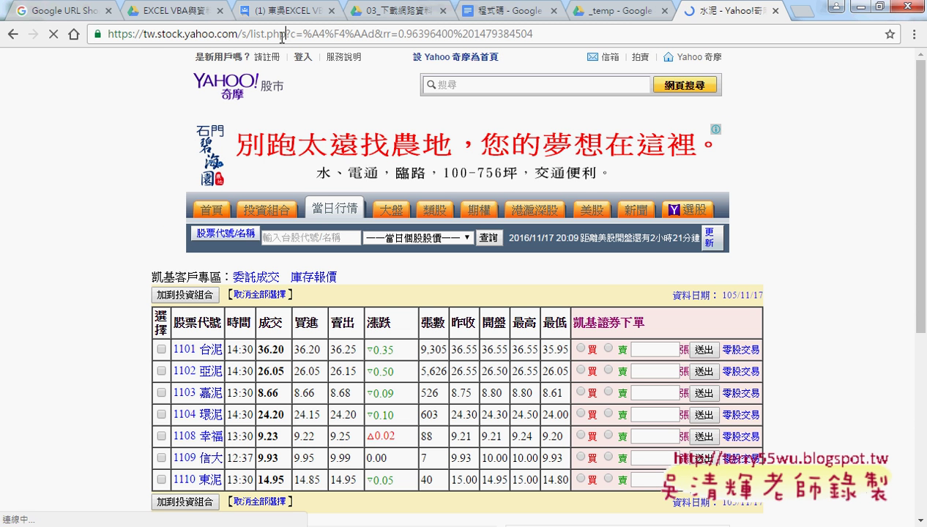
left_click_drag(284, 34, 251, 34)
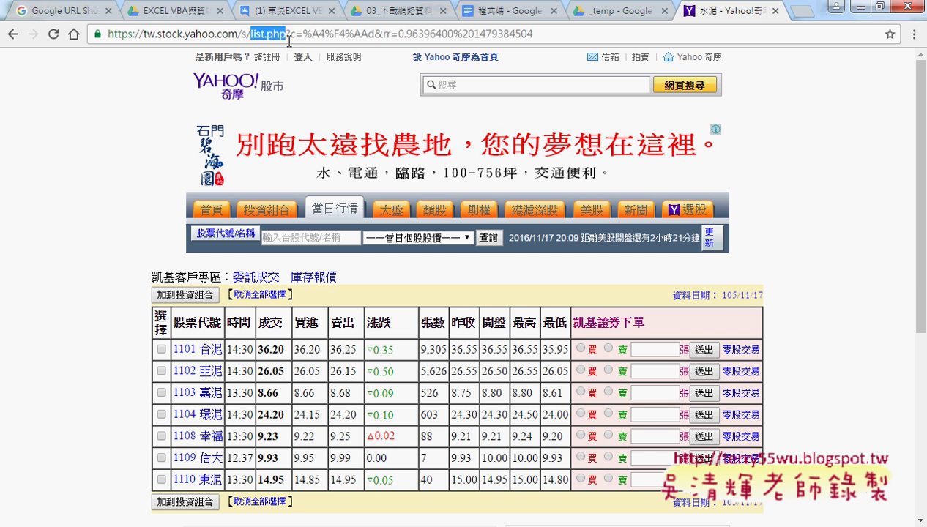
left_click(286, 35)
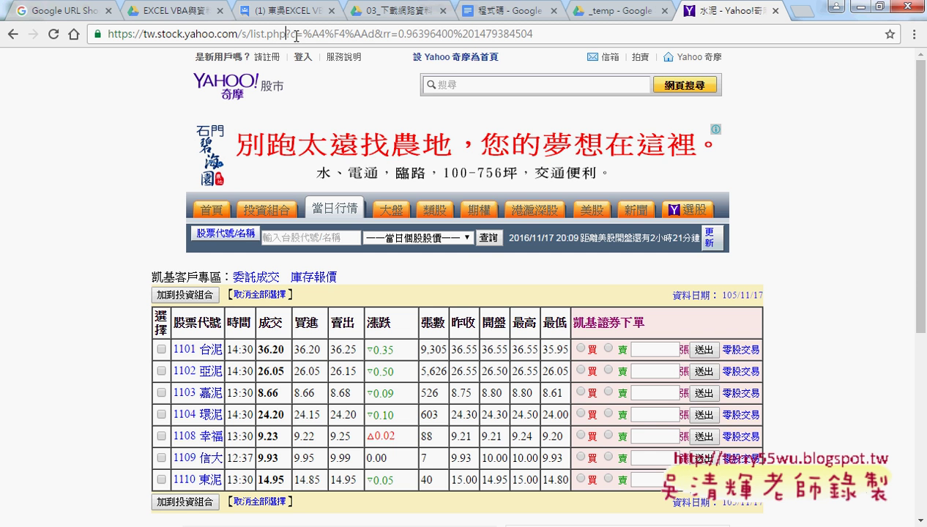
left_click_drag(374, 35, 304, 39)
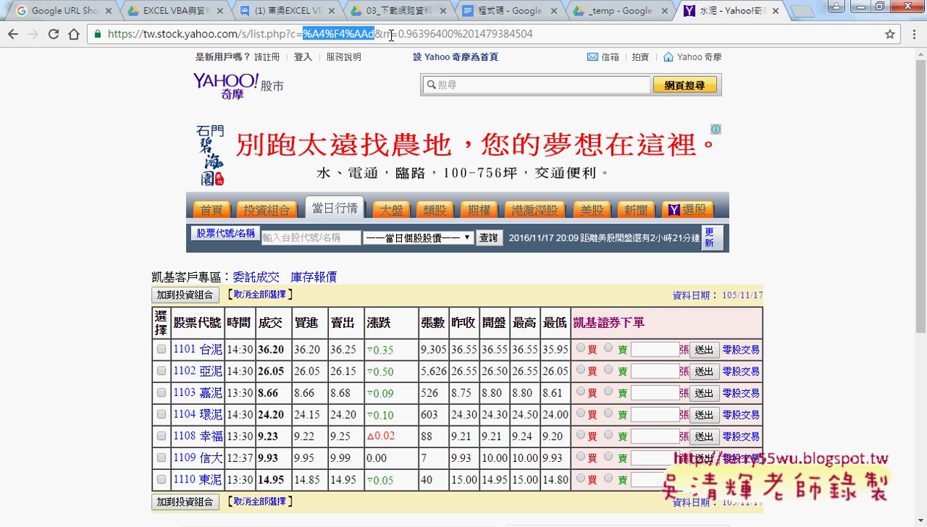
left_click_drag(383, 34, 564, 29)
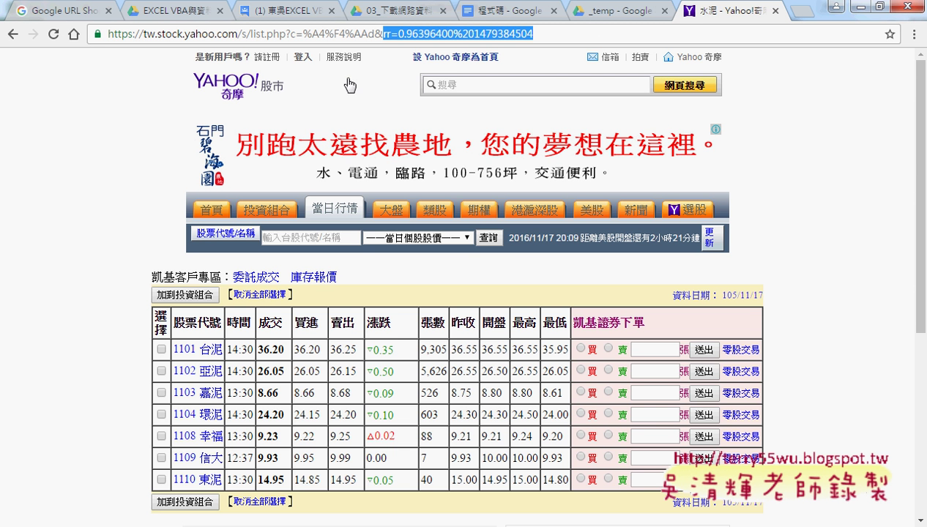
left_click(15, 38)
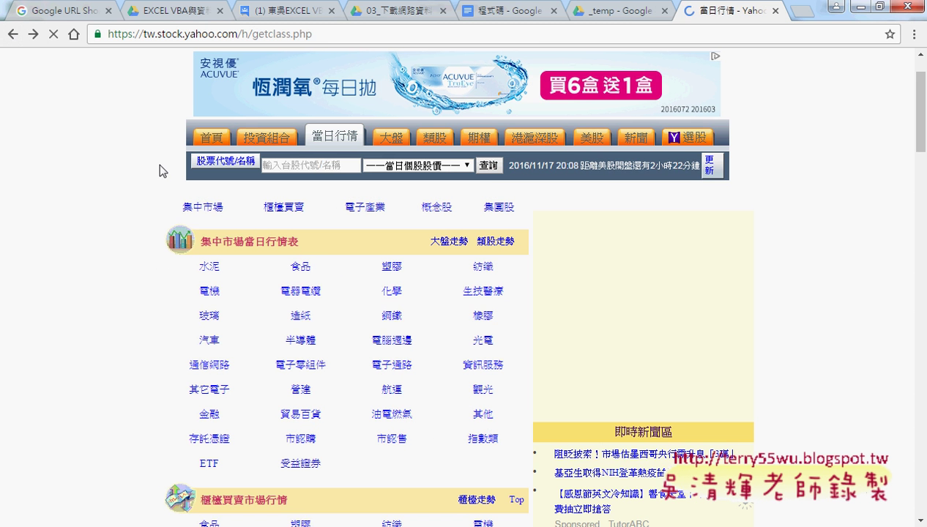
- Select the category grid and open the developer tools to inspect the 水泥 link
mouse_move(183, 268)
left_mouse_down()
mouse_move(492, 399)
mouse_move(497, 479)
left_mouse_up()
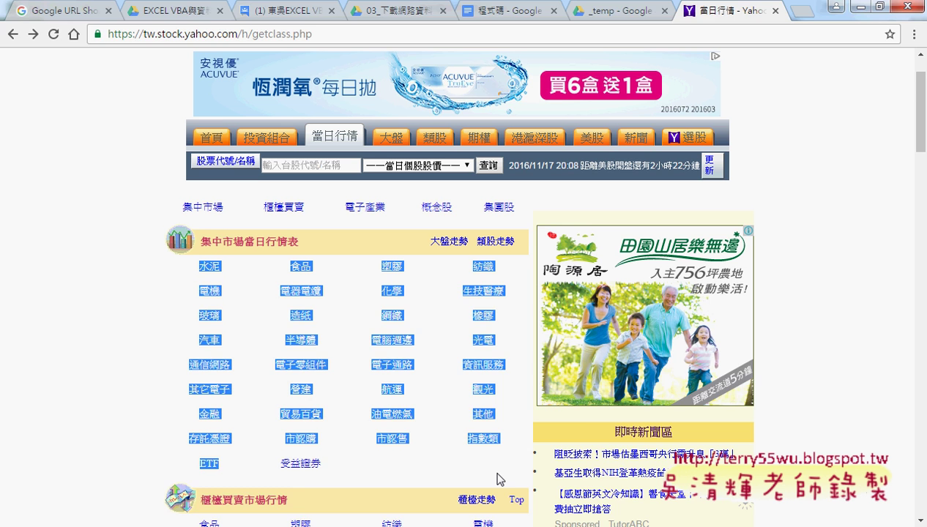
key("F11")
key("F11")
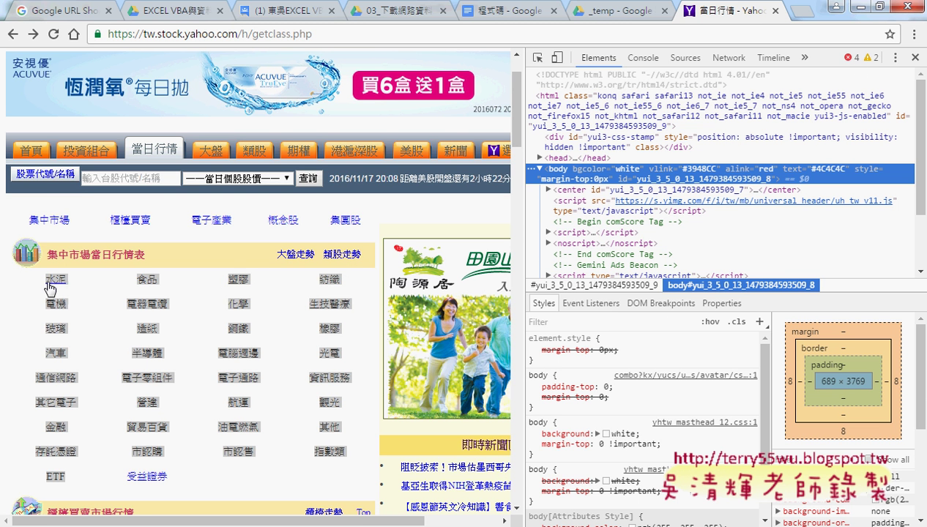
left_click_drag(35, 286, 73, 282)
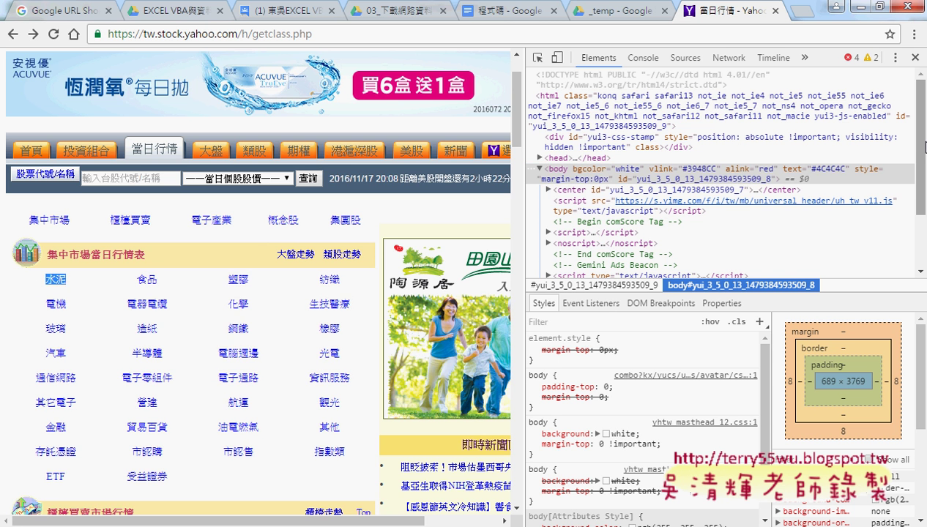
left_click_drag(922, 152, 924, 182)
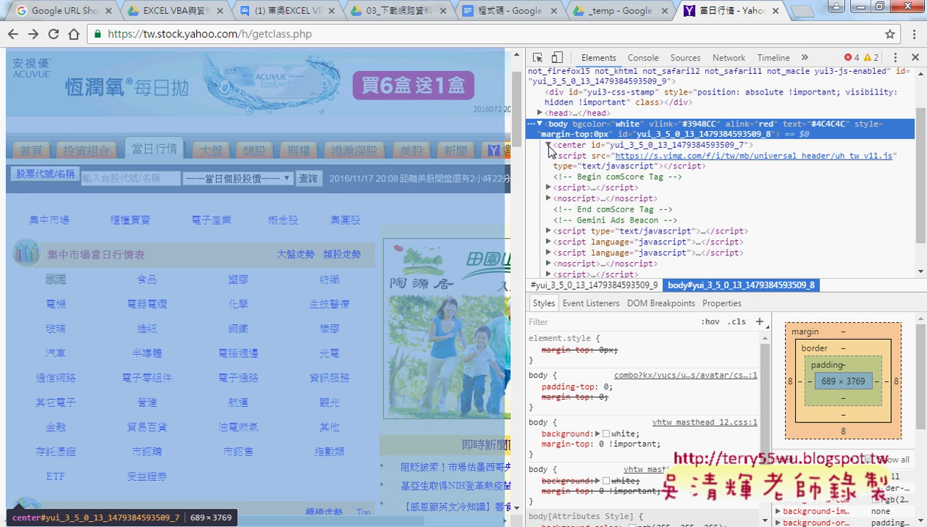
- Browse the source under the page's center element, then close DevTools and open the 水泥 quote list
left_click(548, 145)
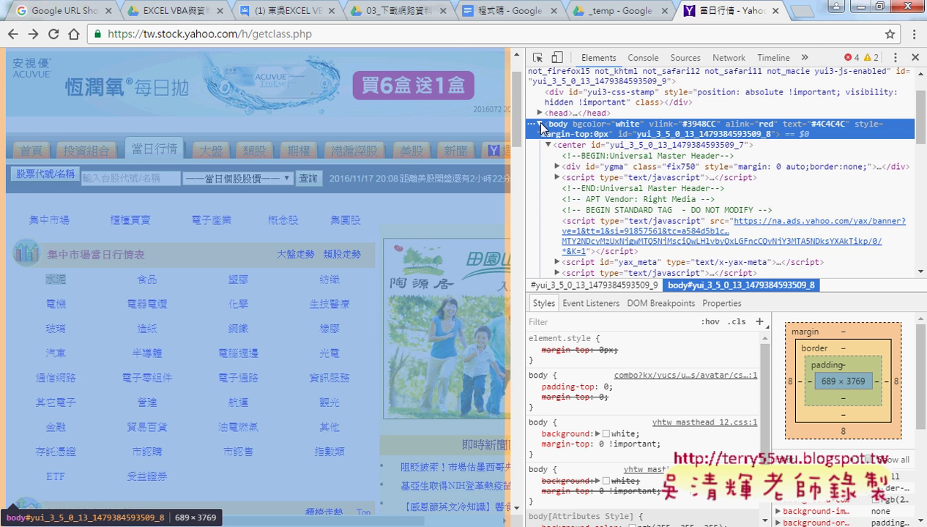
scroll(616, 164, "down", 2)
scroll(616, 164, "down", 2)
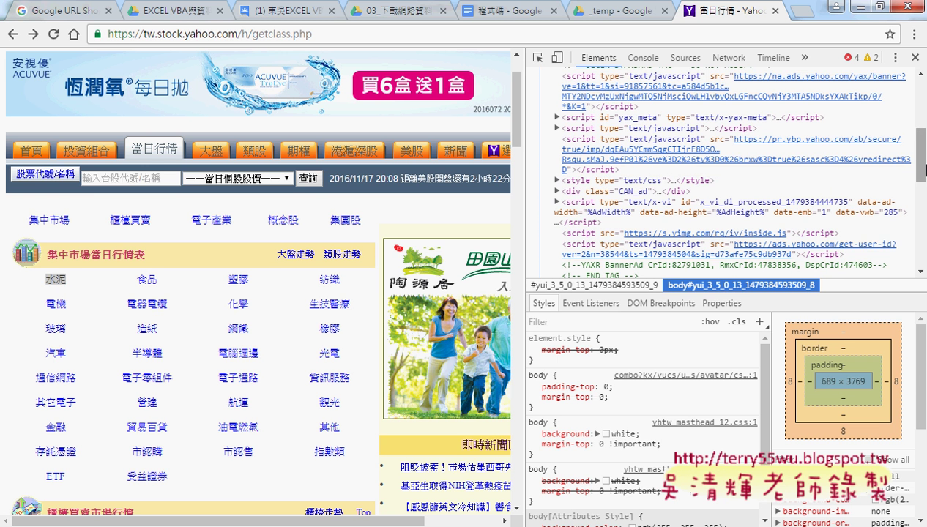
left_click_drag(923, 159, 922, 192)
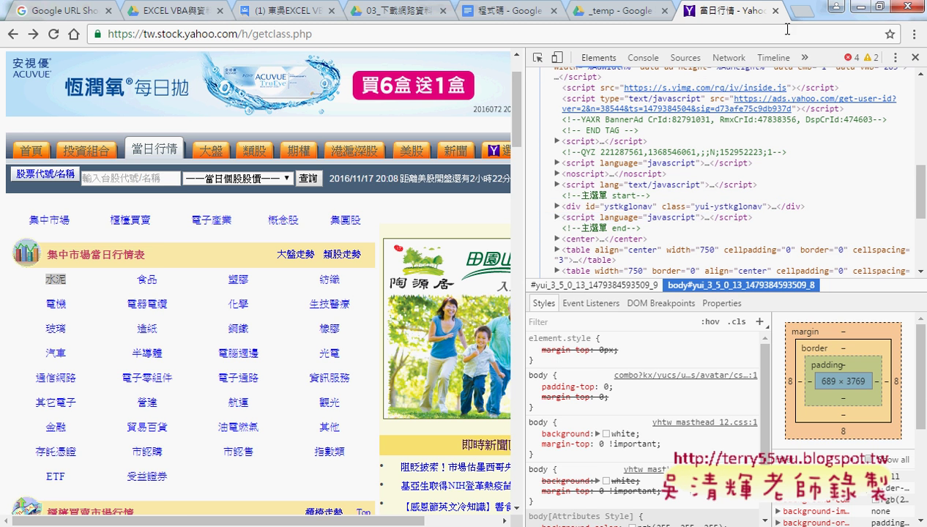
left_click(915, 57)
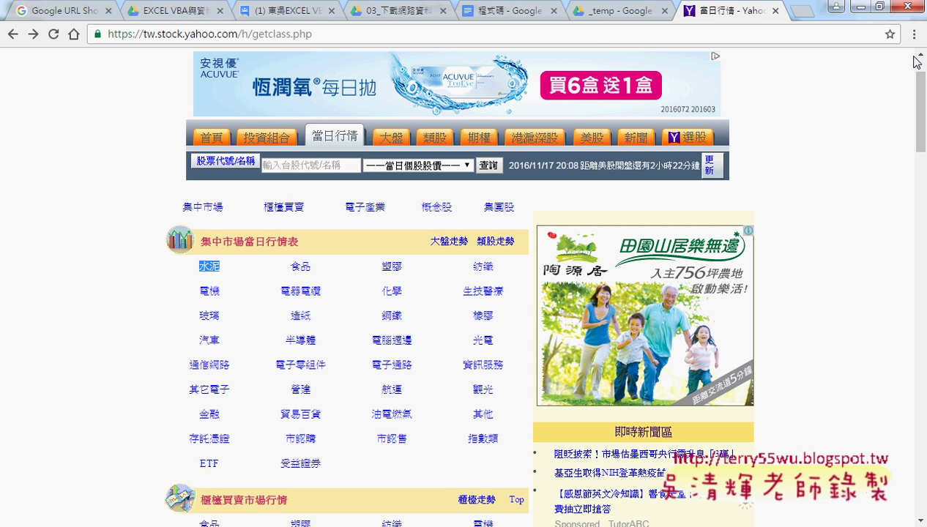
left_click(210, 267)
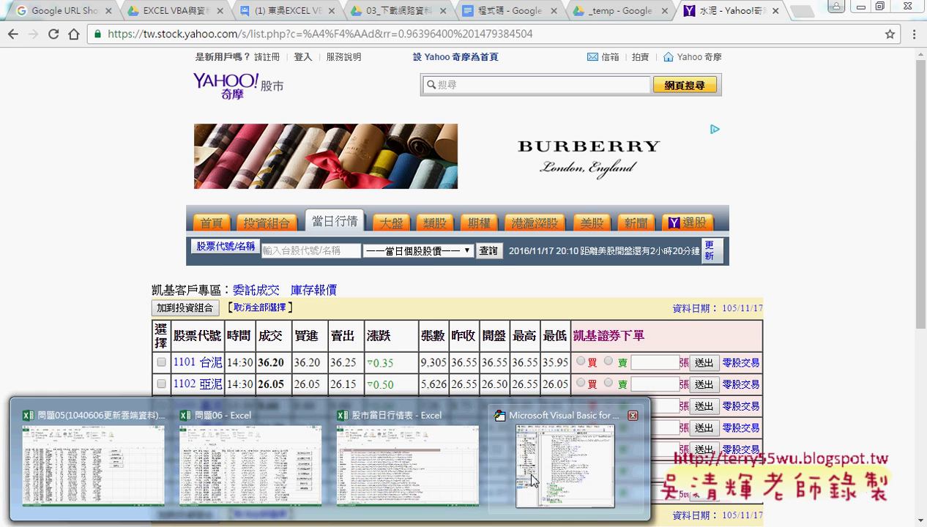
- Save and close 問題06 and 問題05, keeping 股市當日行情表, and show its Module1 code
left_click(438, 447)
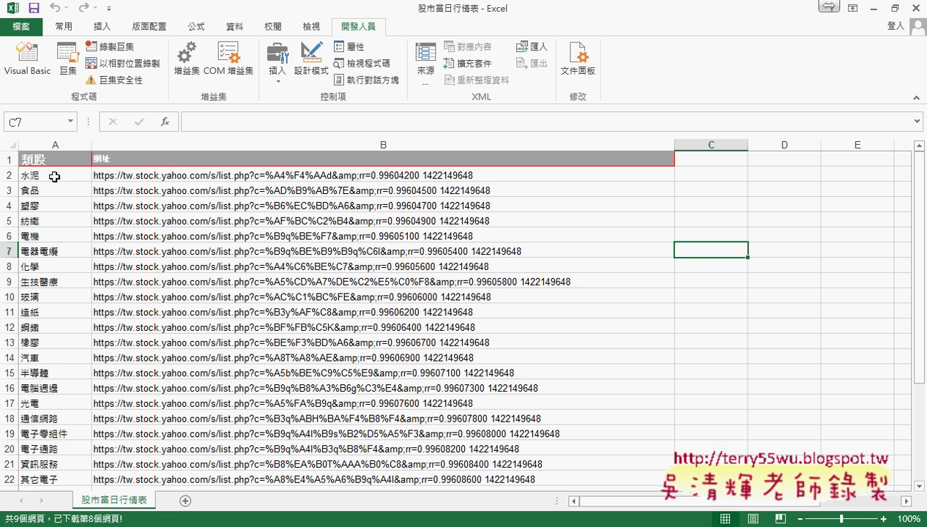
left_click(516, 175)
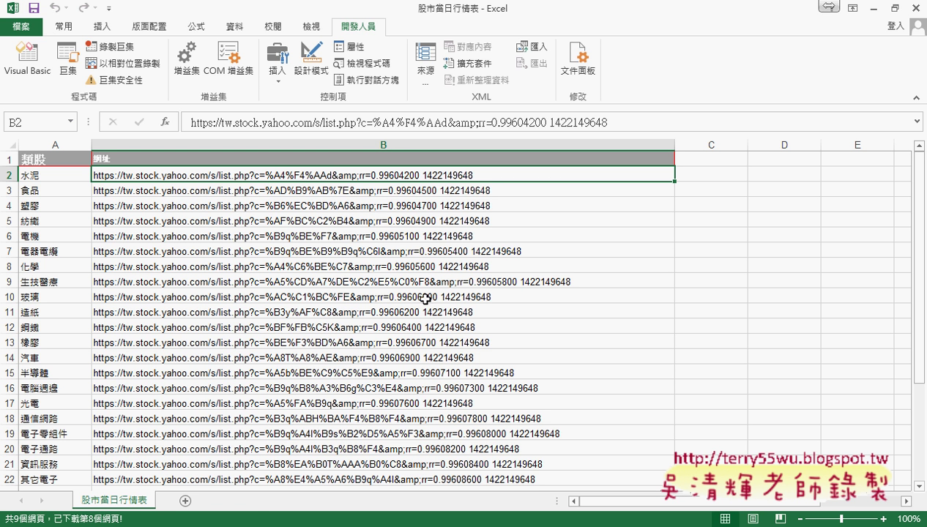
key("alt+Tab")
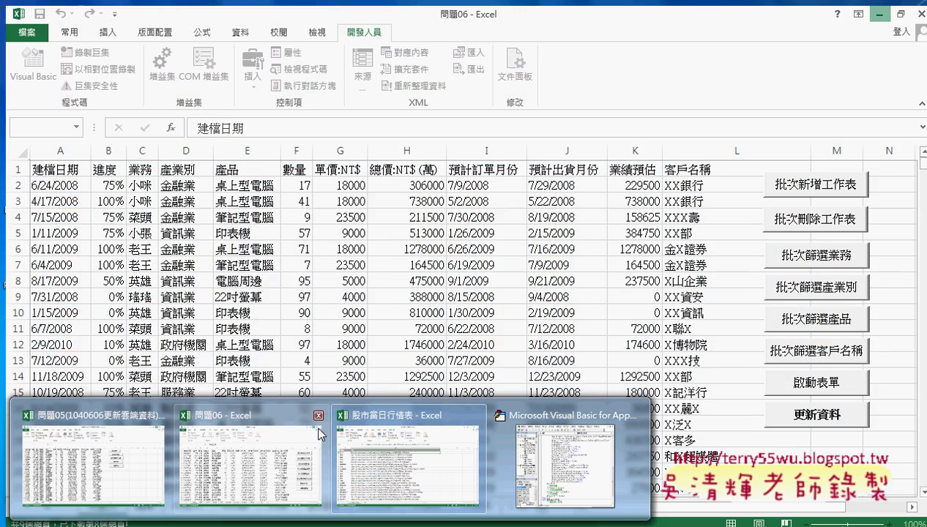
left_click(318, 415)
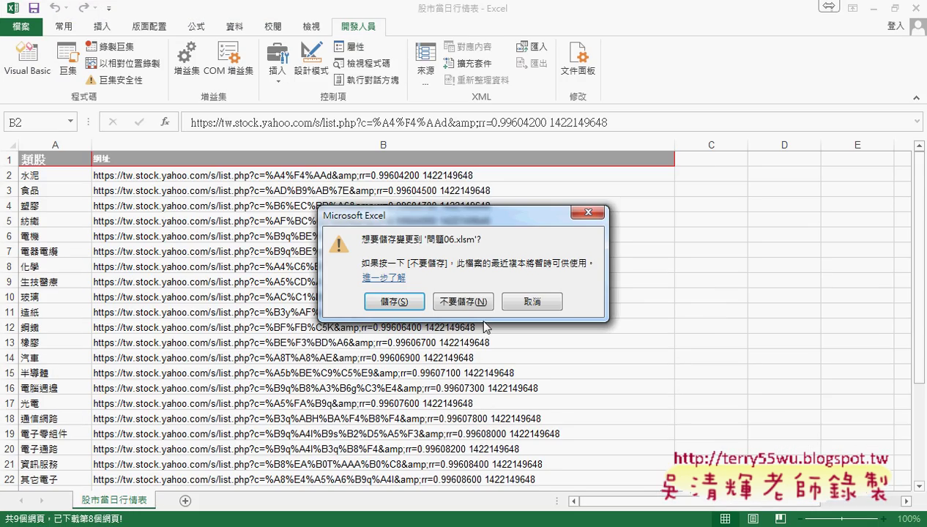
left_click(432, 301)
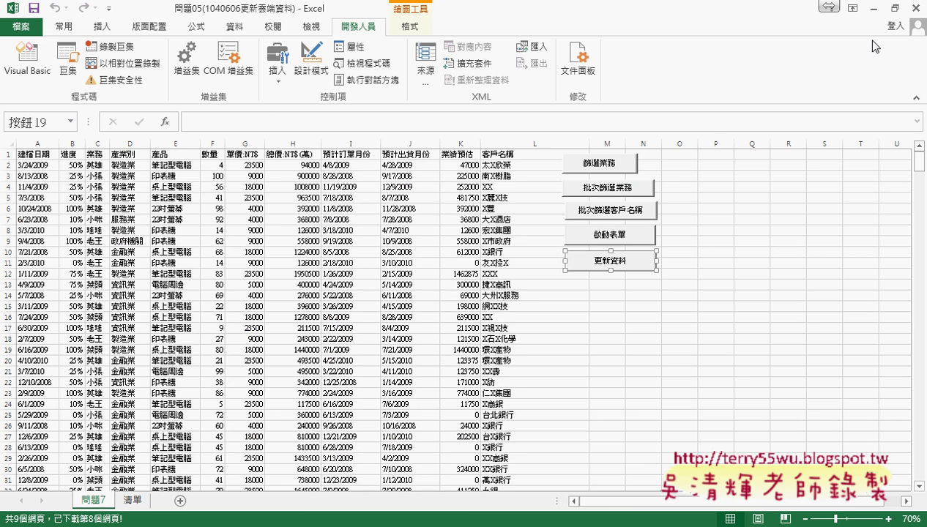
left_click(915, 10)
left_click(392, 300)
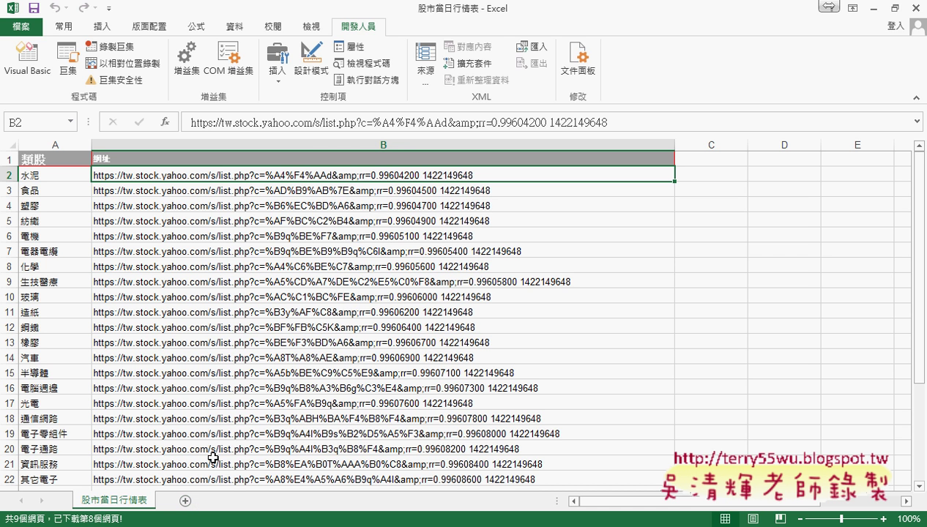
left_click(28, 59)
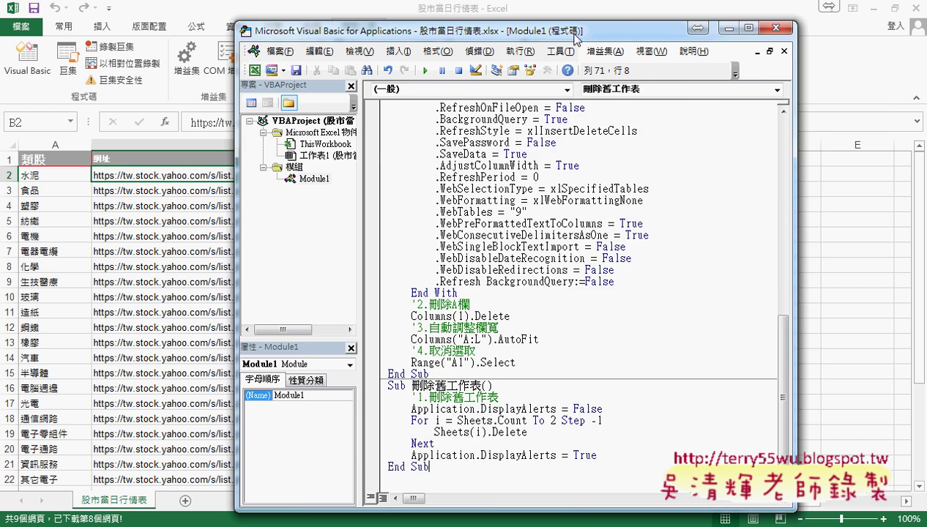
scroll(678, 194, "up", 3)
scroll(678, 194, "up", 3)
scroll(678, 194, "up", 7)
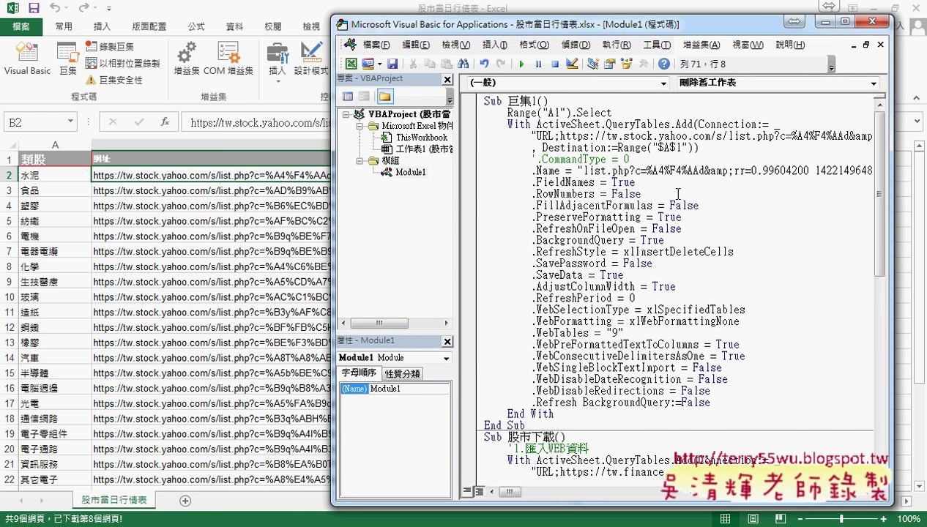
left_click(476, 101)
scroll(586, 191, "down", 6)
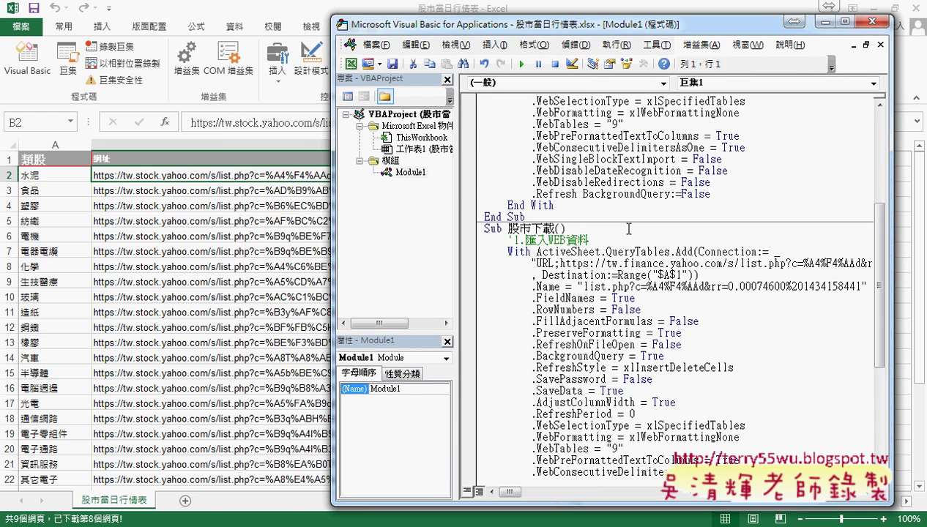
scroll(628, 228, "down", 3)
scroll(628, 229, "down", 4)
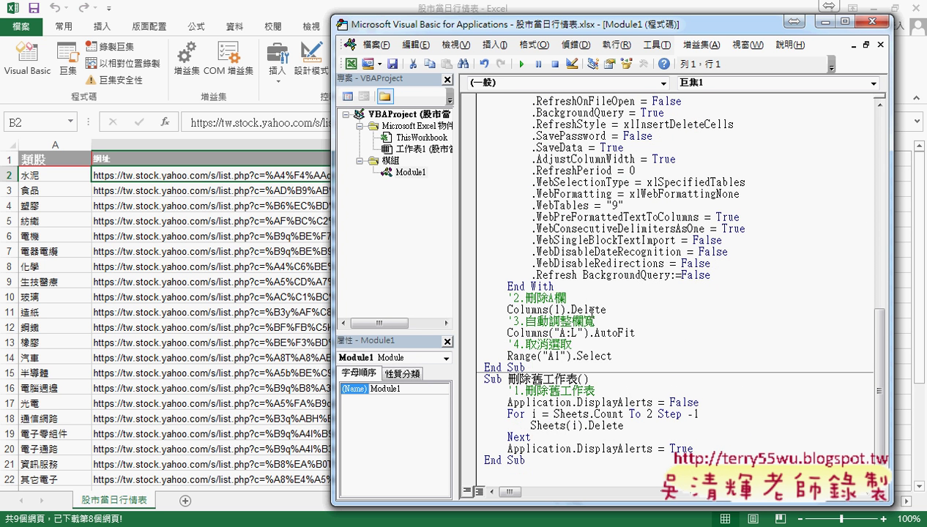
left_click_drag(502, 310, 620, 310)
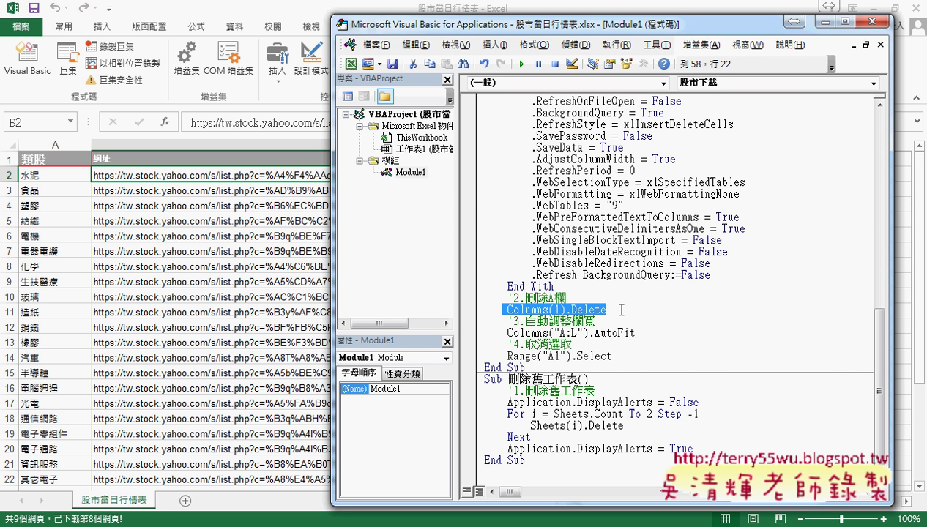
mouse_move(507, 333)
left_mouse_down()
mouse_move(635, 333)
mouse_move(498, 357)
left_mouse_up()
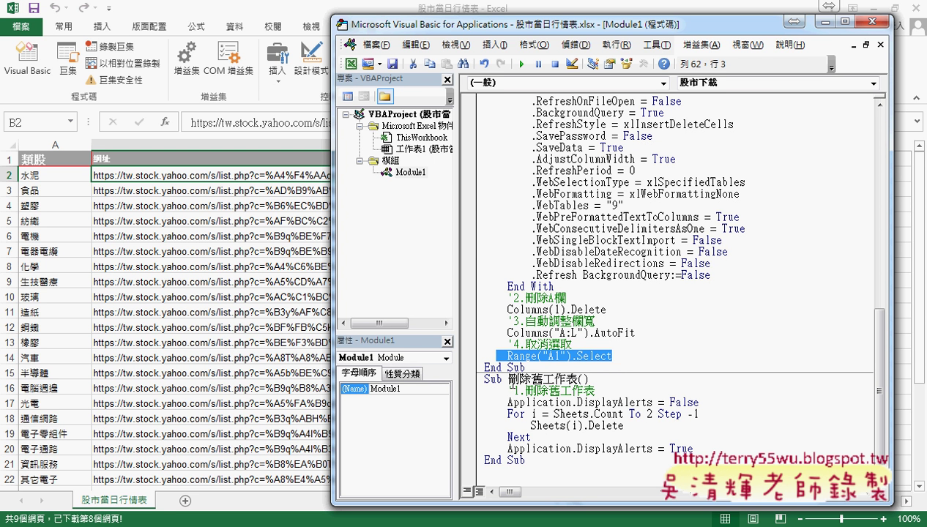
left_click_drag(533, 461, 477, 382)
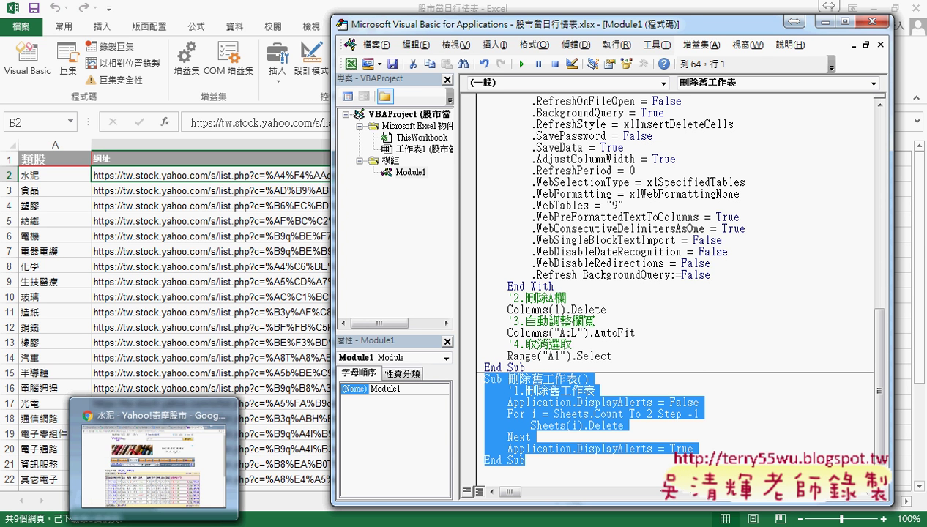
- Open the Google Docs code notes and scroll up to the 批次新增工作表 Sub
left_click(162, 525)
left_click(509, 11)
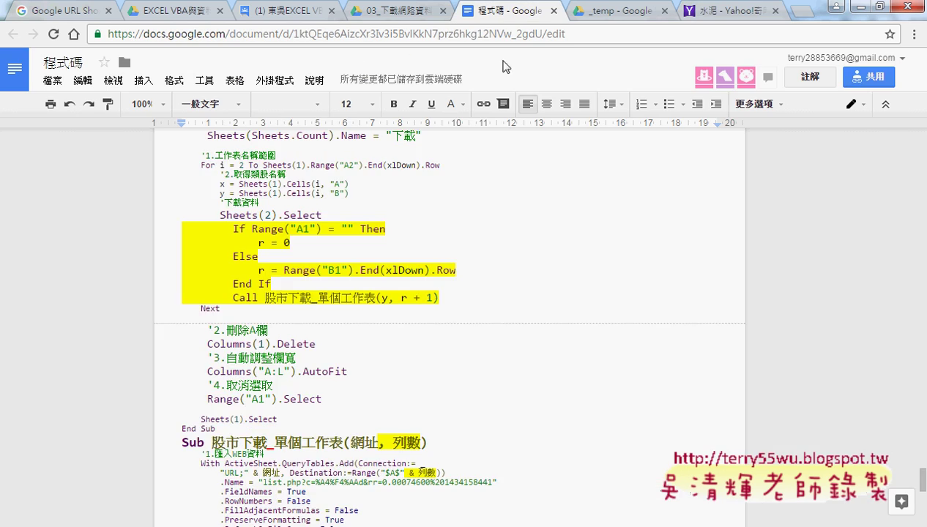
scroll(495, 233, "up", 2)
scroll(495, 233, "up", 5)
scroll(496, 233, "up", 5)
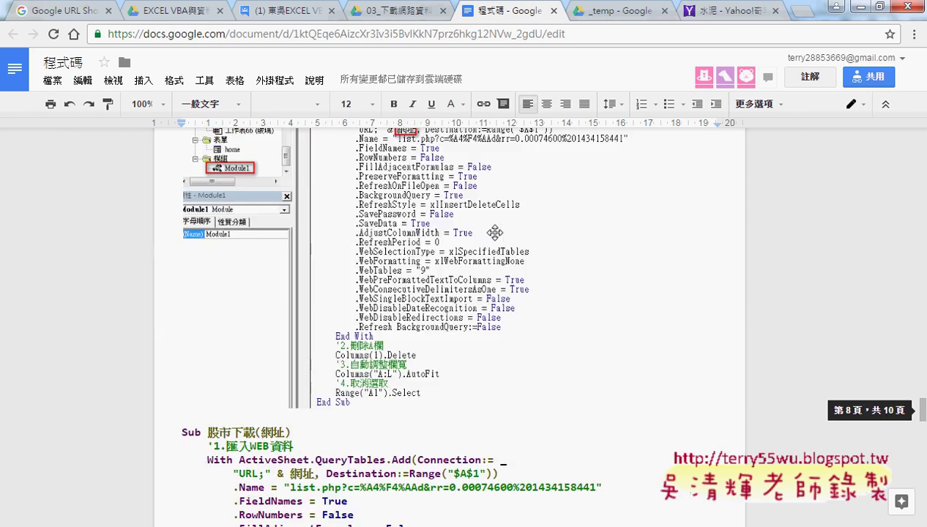
scroll(496, 233, "up", 5)
scroll(496, 233, "up", 5)
scroll(496, 233, "up", 5)
scroll(496, 232, "up", 5)
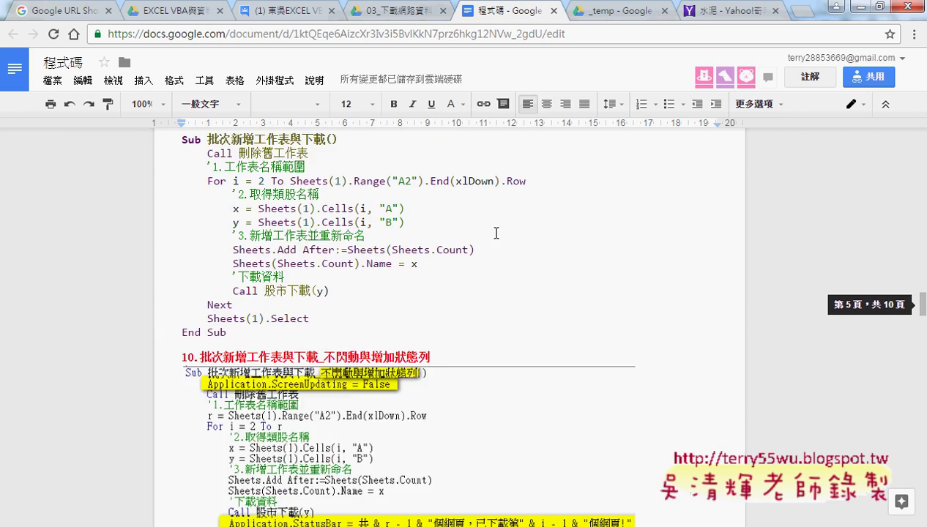
scroll(496, 233, "up", 5)
scroll(495, 233, "up", 3)
scroll(495, 233, "up", 3)
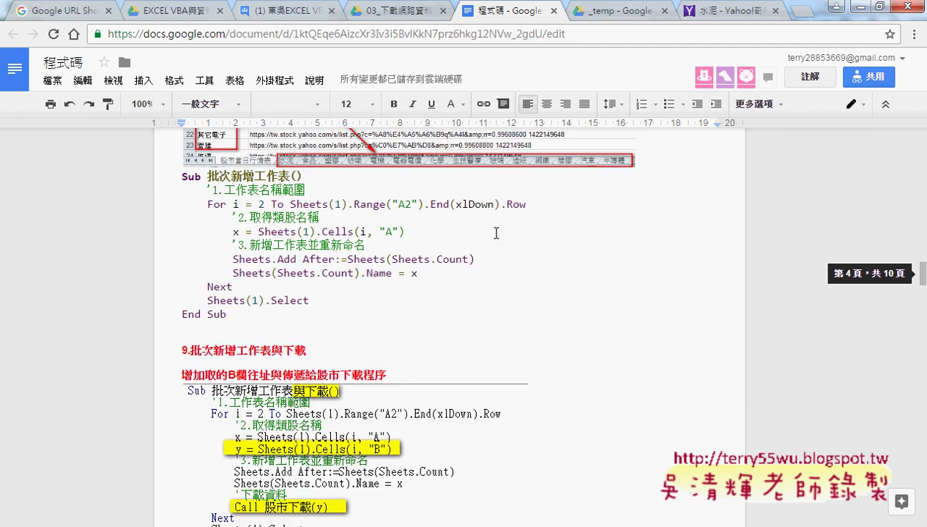
scroll(496, 233, "up", 3)
scroll(495, 232, "up", 2)
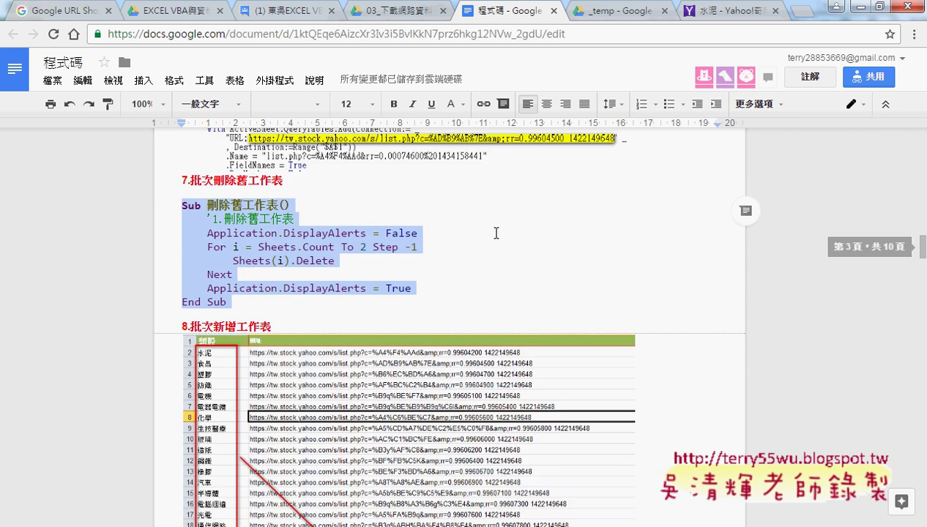
scroll(495, 232, "down", 2)
scroll(313, 259, "down", 1)
scroll(314, 259, "down", 1)
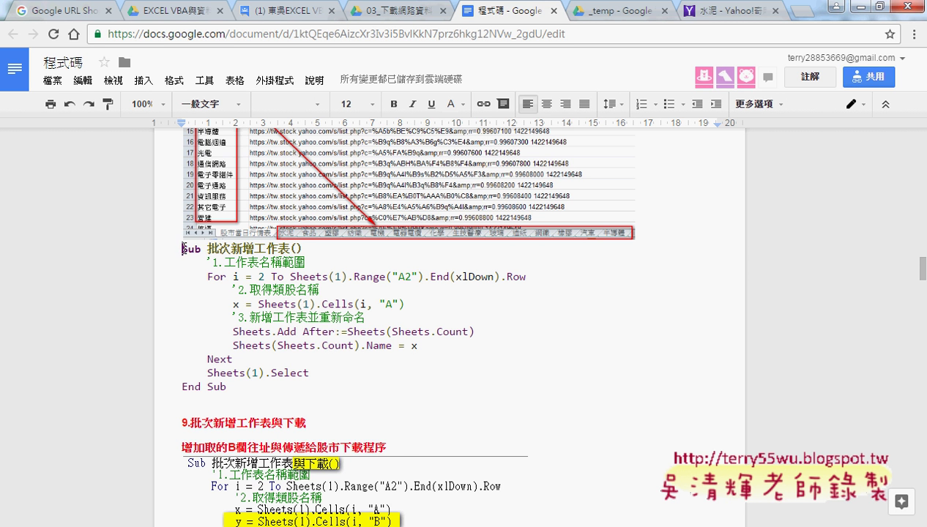
- Select the 批次新增工作表 routine through End Sub and return to the VBA editor
left_click_drag(183, 249, 306, 254)
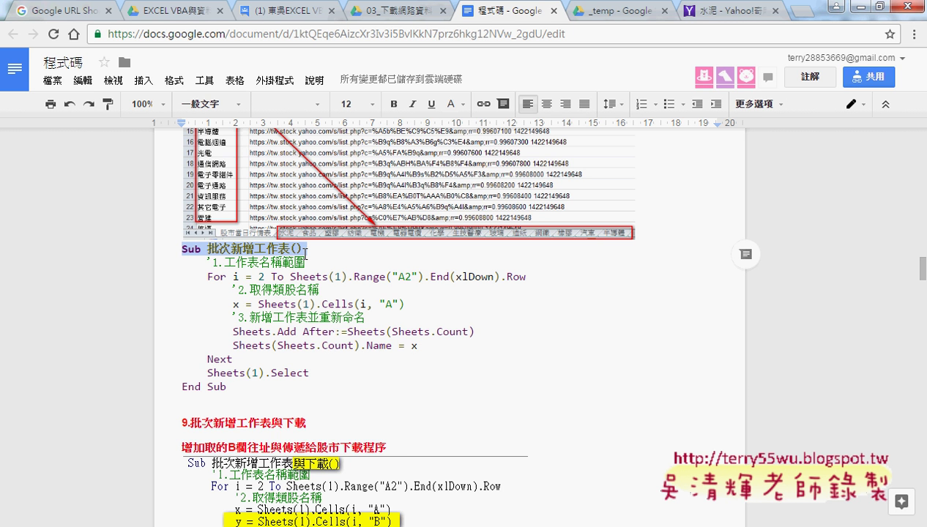
left_click_drag(234, 387, 159, 251)
key("ctrl+c")
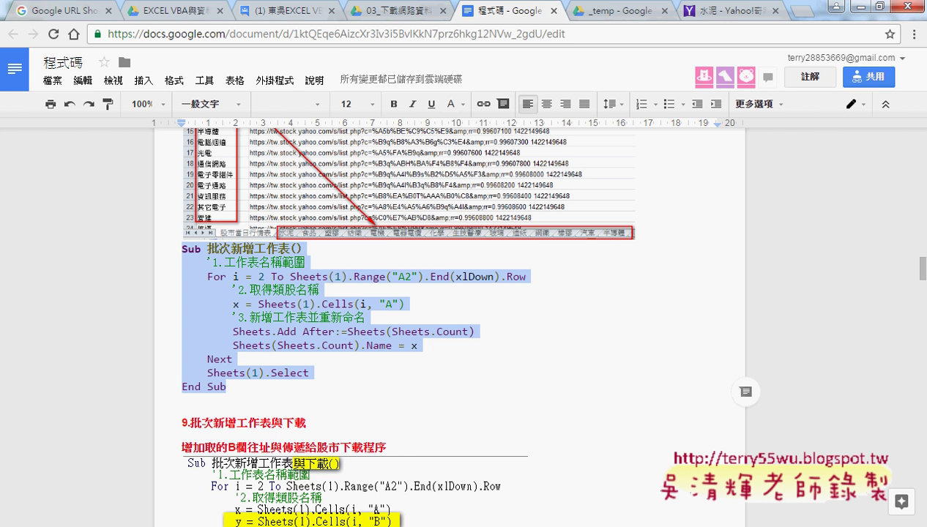
left_click(274, 454)
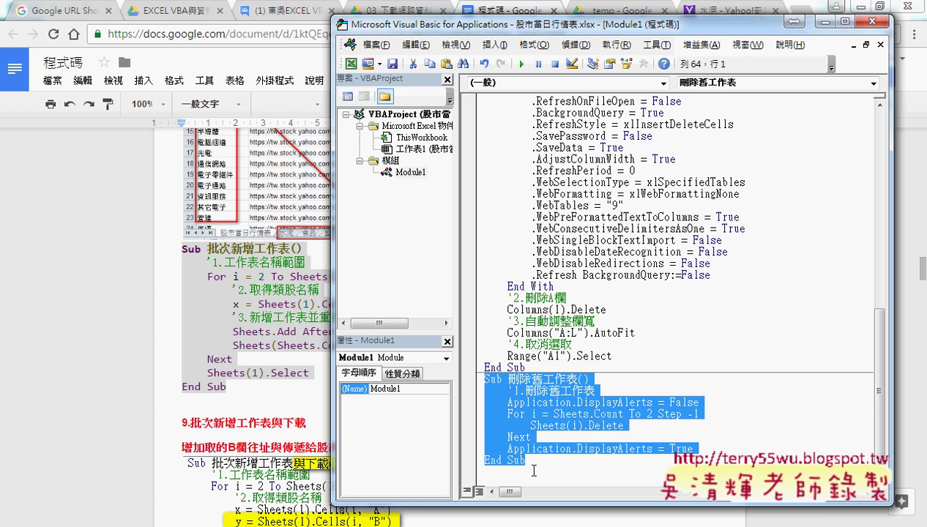
- Paste the 批次新增工作表 routine below the last routine and highlight its last-row expression
left_click(505, 472)
key("ctrl+v")
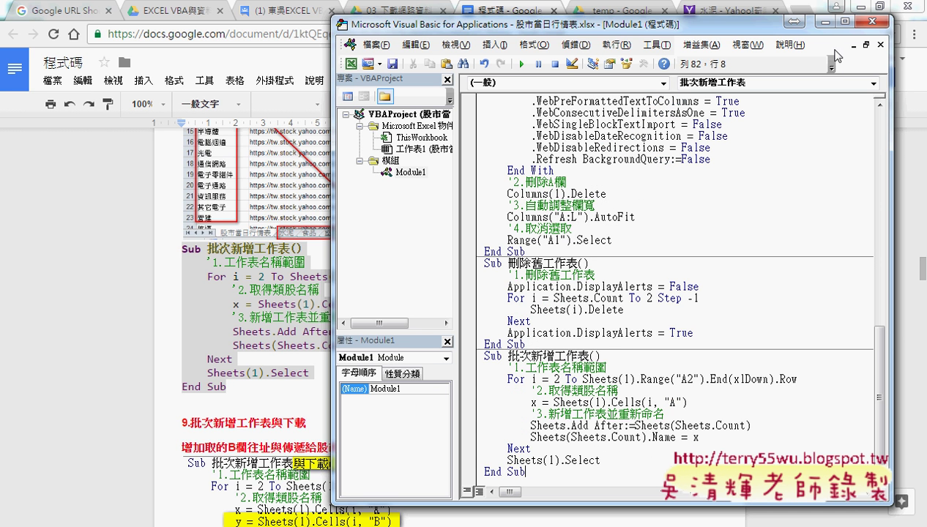
left_click(858, 6)
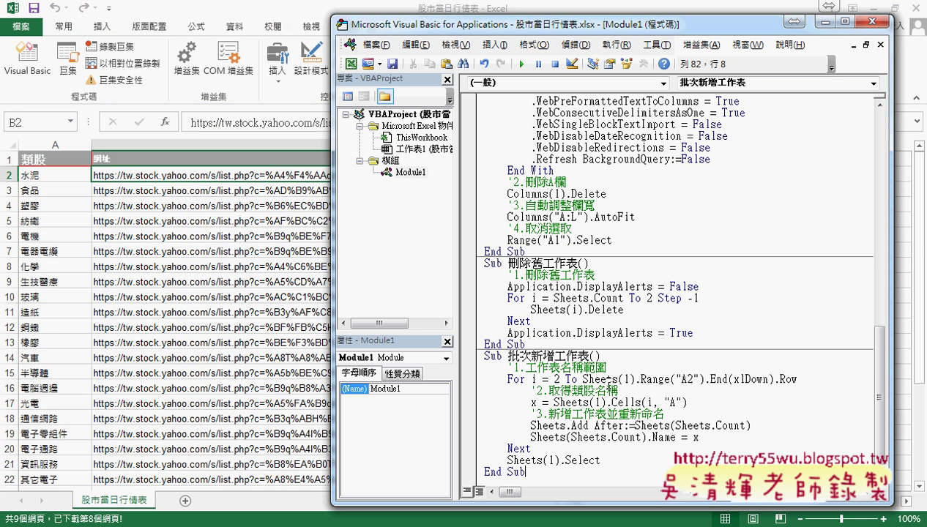
left_click(554, 379)
left_click_drag(577, 380, 801, 382)
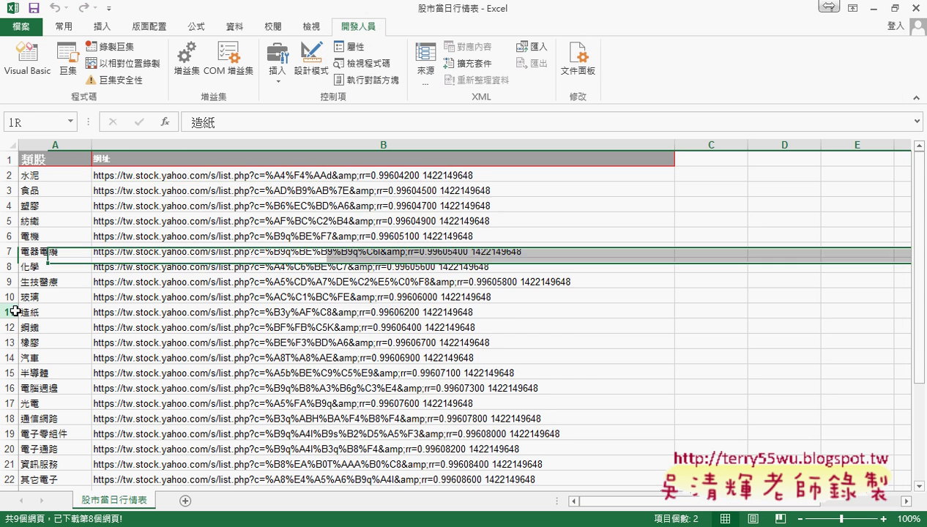
- Insert a blank row 11 above 造紙 in the category table
left_click(10, 312)
right_click(71, 315)
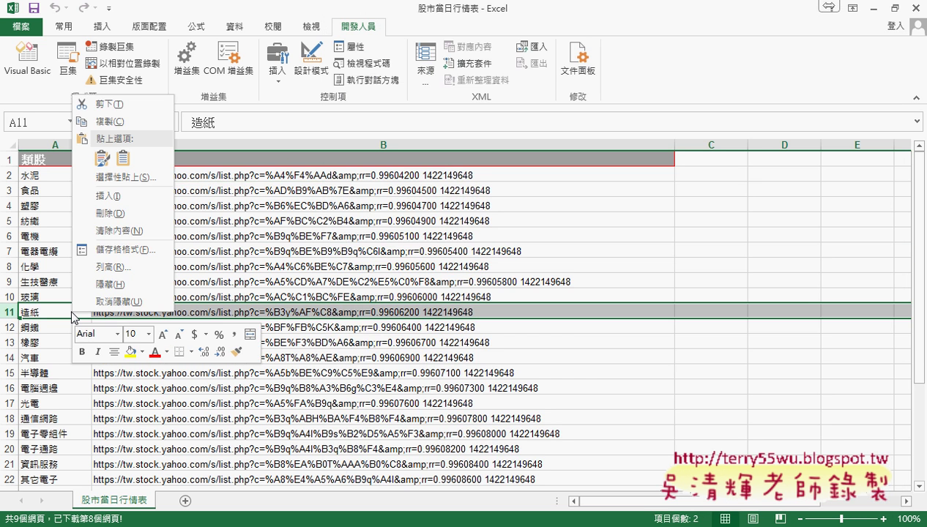
left_click(124, 194)
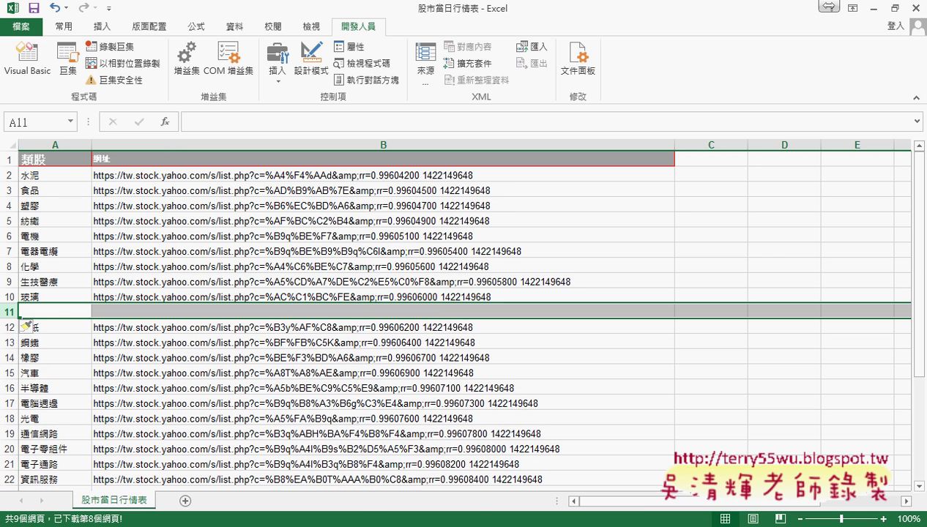
- Highlight parts of the loop code, such as variable x and the category-name expression
left_click(287, 512)
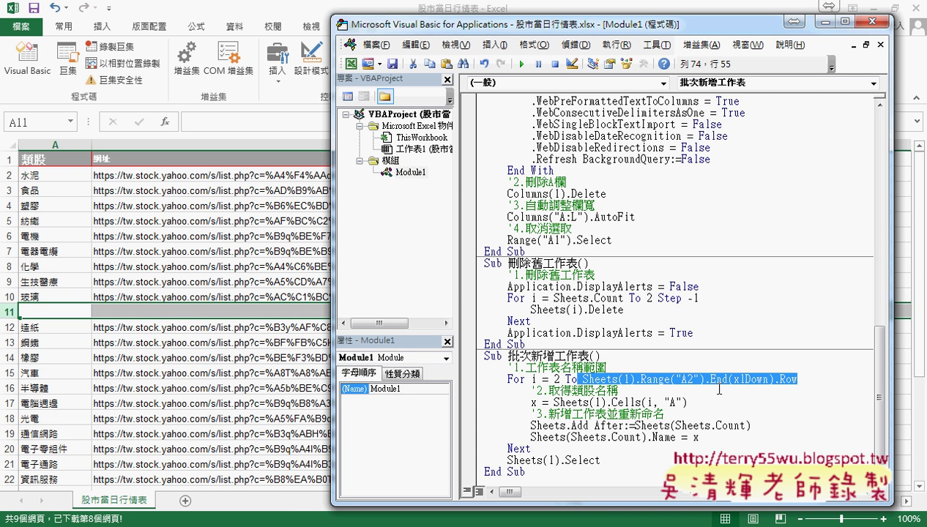
left_click(709, 401)
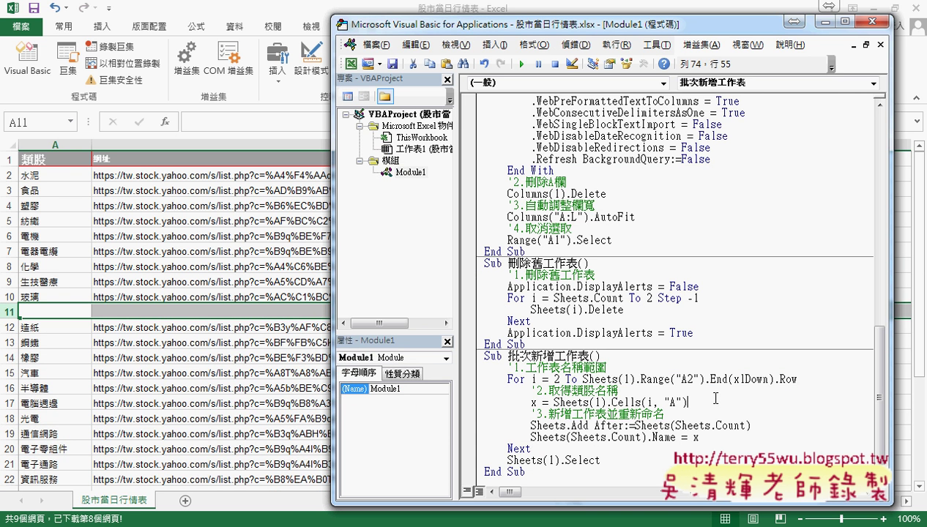
double_click(535, 402)
left_click_drag(689, 402, 554, 402)
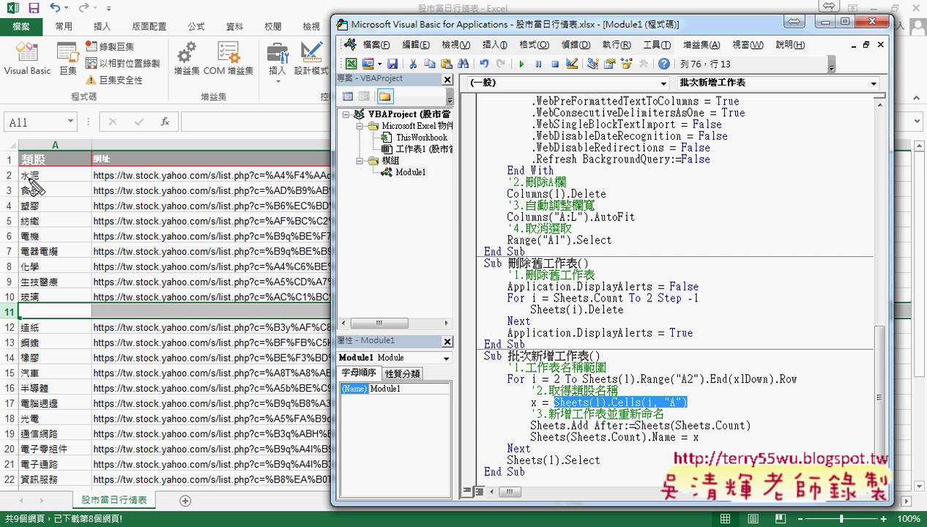
left_click_drag(47, 170, 52, 180)
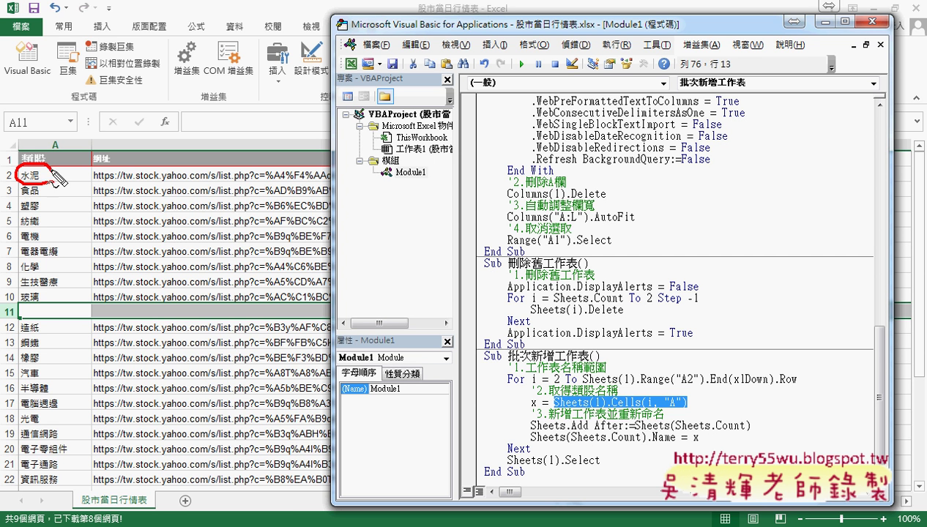
left_click_drag(582, 396, 562, 404)
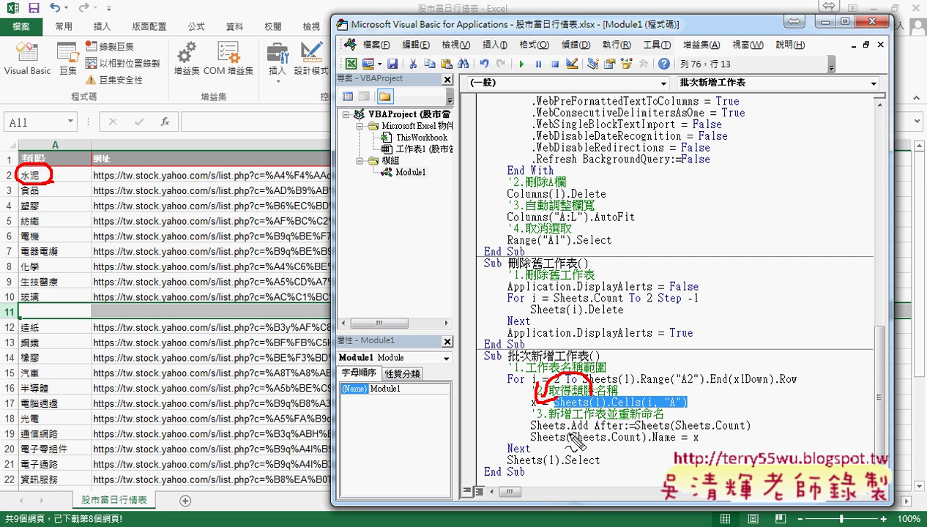
left_click_drag(570, 432, 588, 432)
left_click_drag(689, 443, 702, 441)
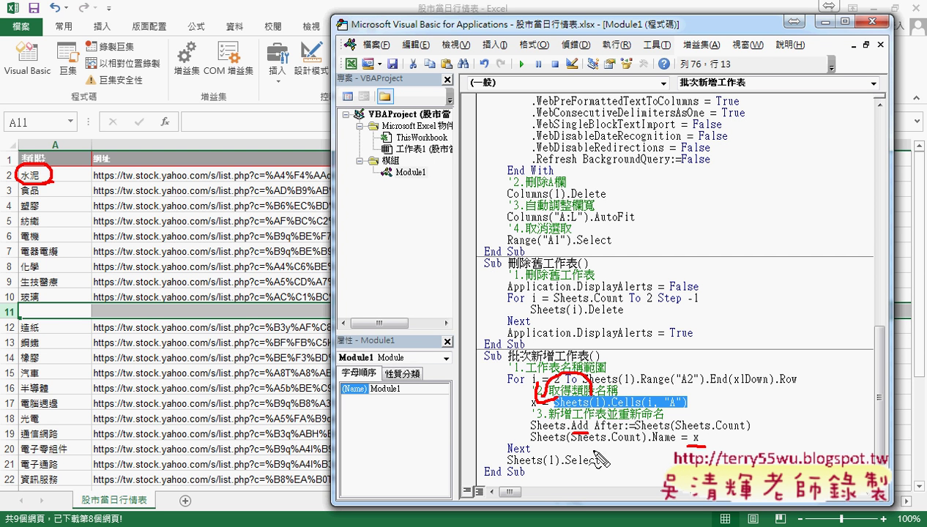
left_click_drag(609, 462, 510, 463)
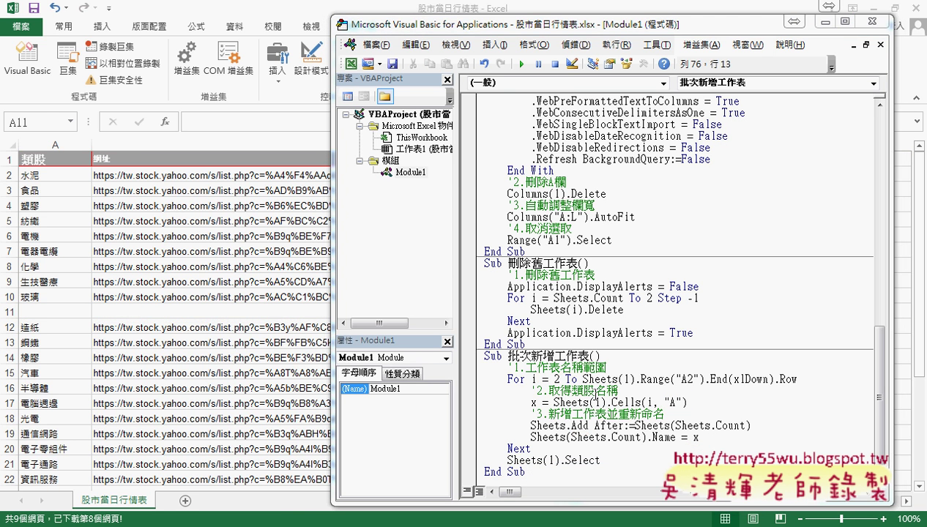
- Run the 批次新增工作表 macro and shrink the editor to reveal the new sheet tabs
key("Escape")
left_click(523, 65)
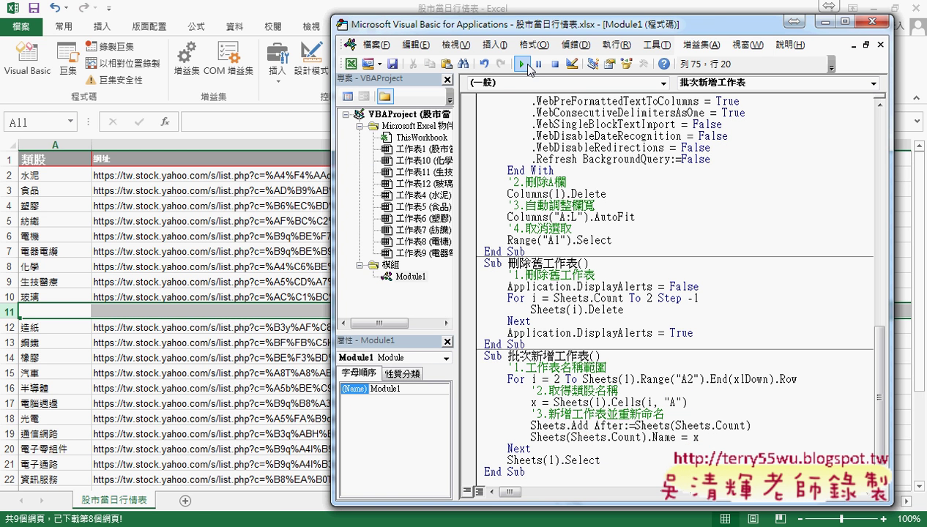
left_click_drag(487, 32, 625, 28)
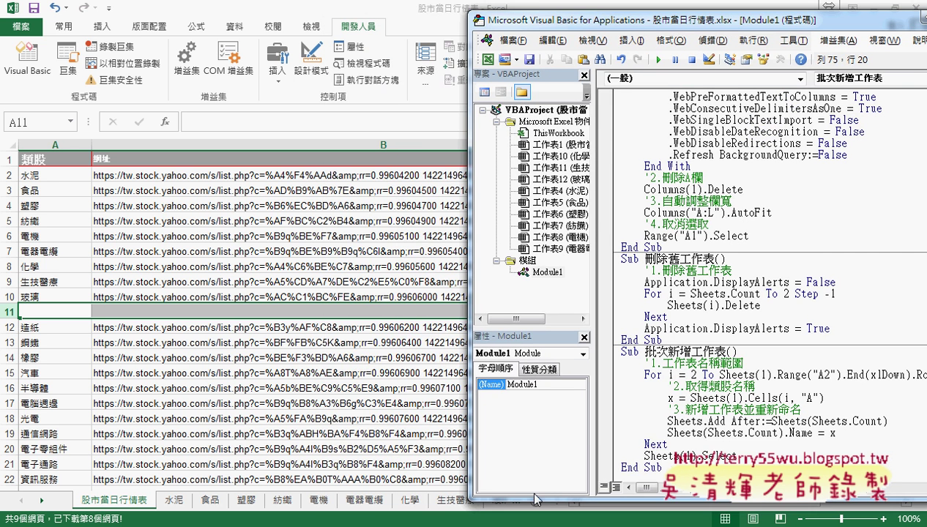
left_click_drag(559, 503, 552, 442)
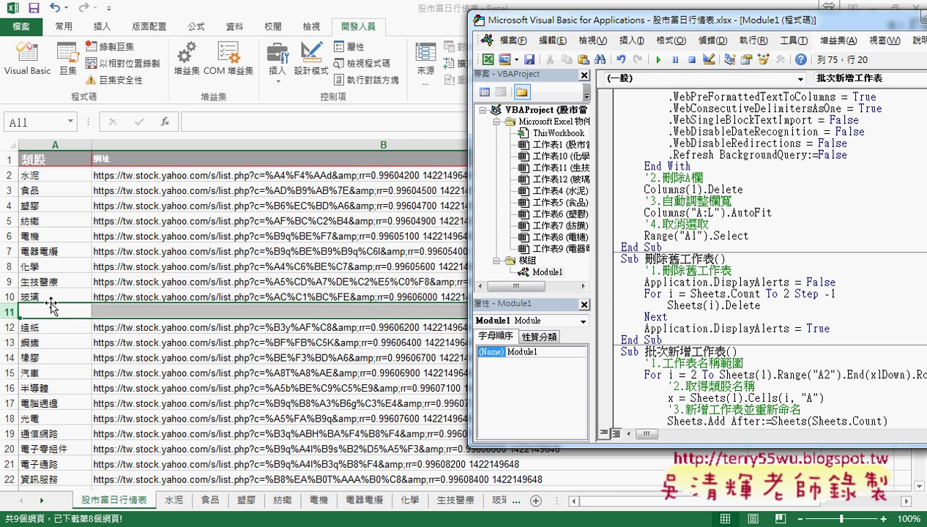
- Check the new 水泥, 食品 and 塑膠 sheets, return to 股市當日行情表, then reopen the editor
left_click(176, 501)
left_click(211, 501)
left_click(246, 501)
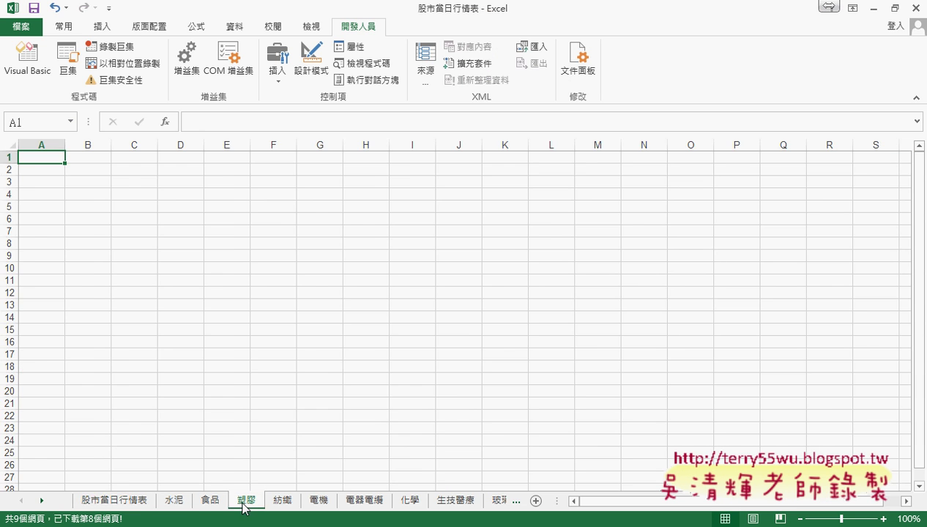
left_click(132, 501)
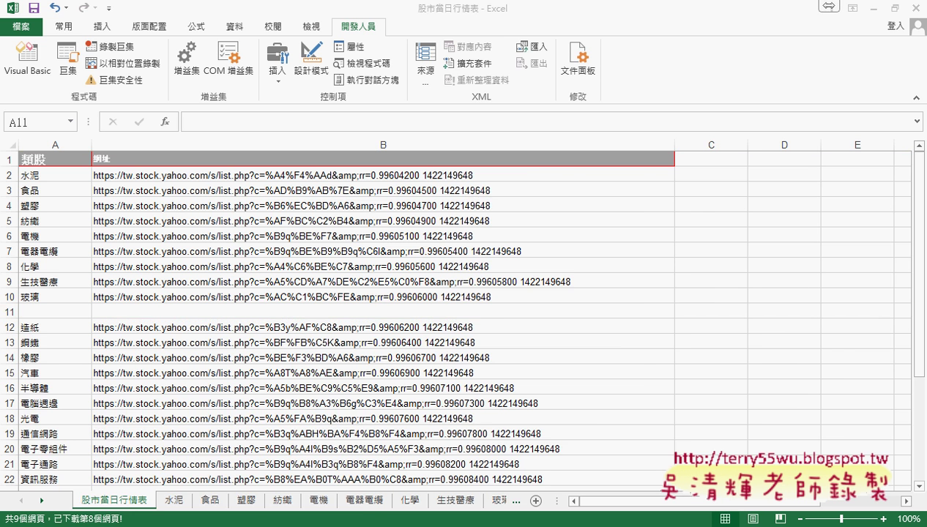
left_click(315, 492)
- Duplicate the x = Sheets(1).Cells(i, "A") line directly below itself
scroll(767, 273, "down", 2)
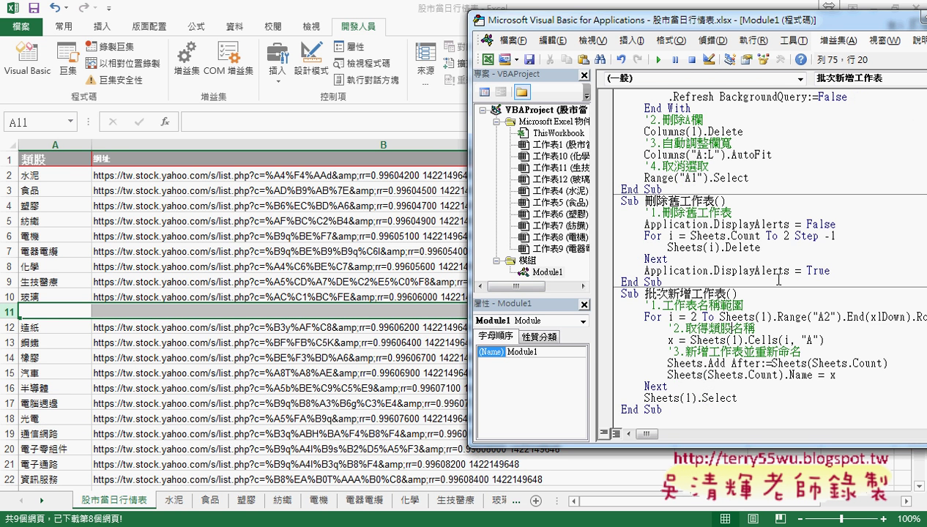
left_click(838, 340)
key("Return")
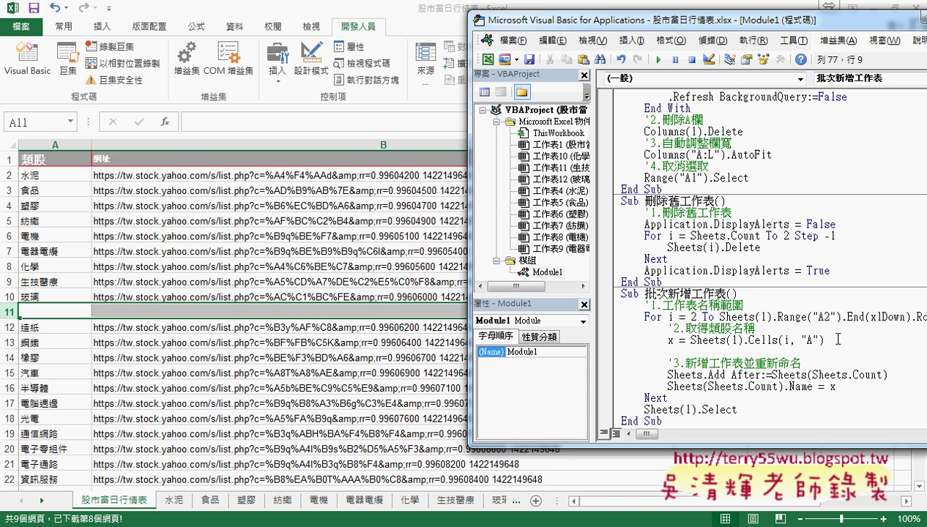
type("y")
key("BackSpace")
left_click_drag(837, 339, 668, 341)
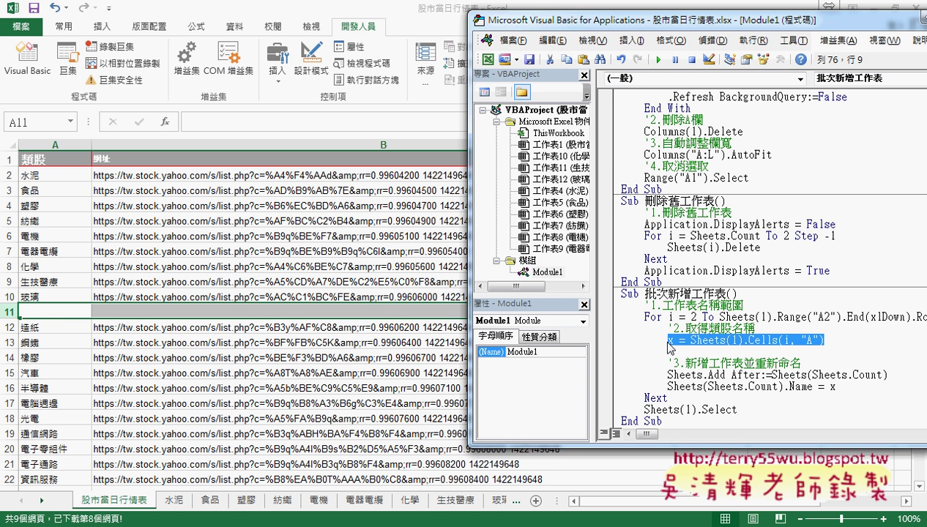
key("ctrl+c")
key("Down")
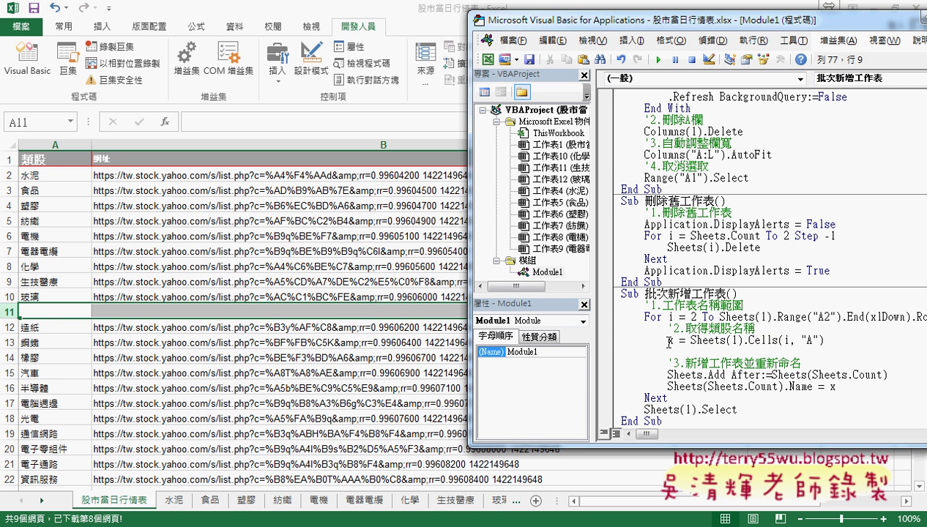
key("ctrl+v")
- Edit the duplicate to read y = Sheets(1).Cells(i, "B")
key("Home")
key("Delete")
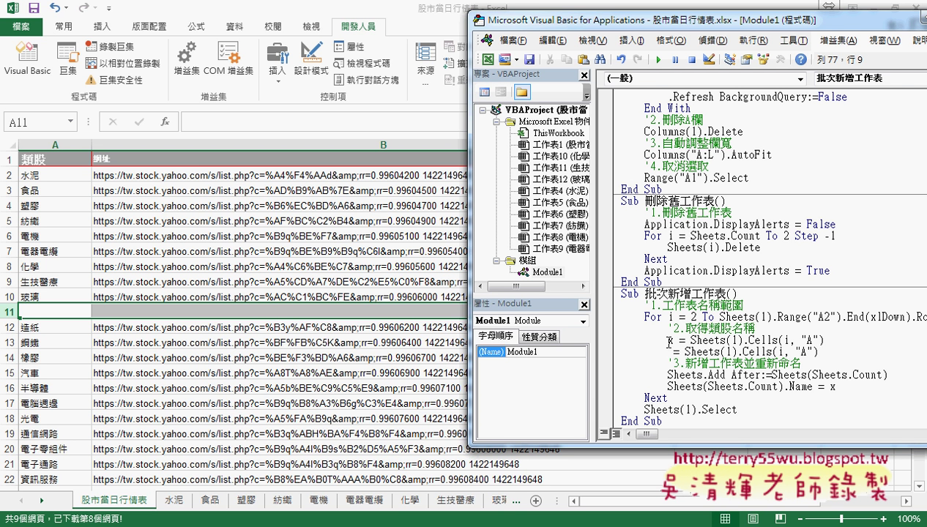
type("y")
key("Right")
key("Right")
key("Right")
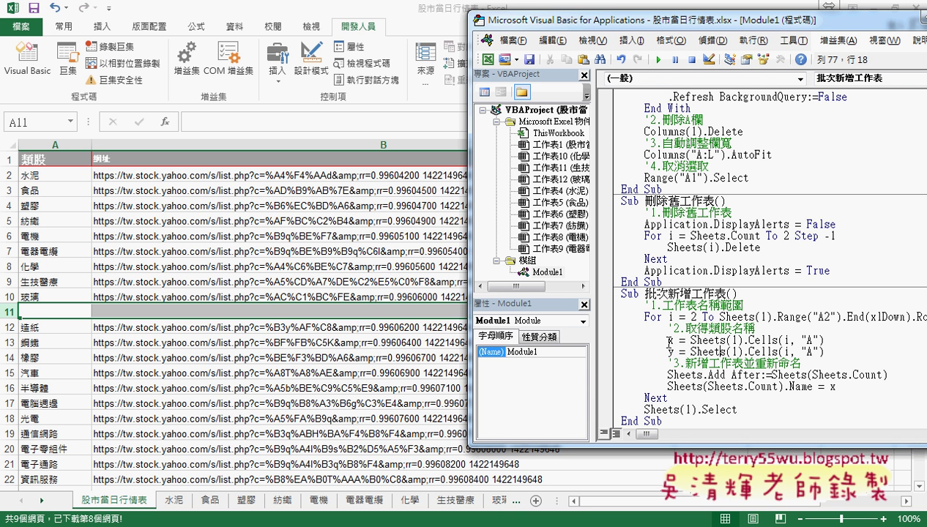
key("Right")
key("Right")
key("Right")
key("Right")
key("Right")
key("Right")
key("shift+Right")
type("B")
- Add an empty line in the loop after the Name = x sheet-renaming statement
left_click(842, 387)
key("Return")
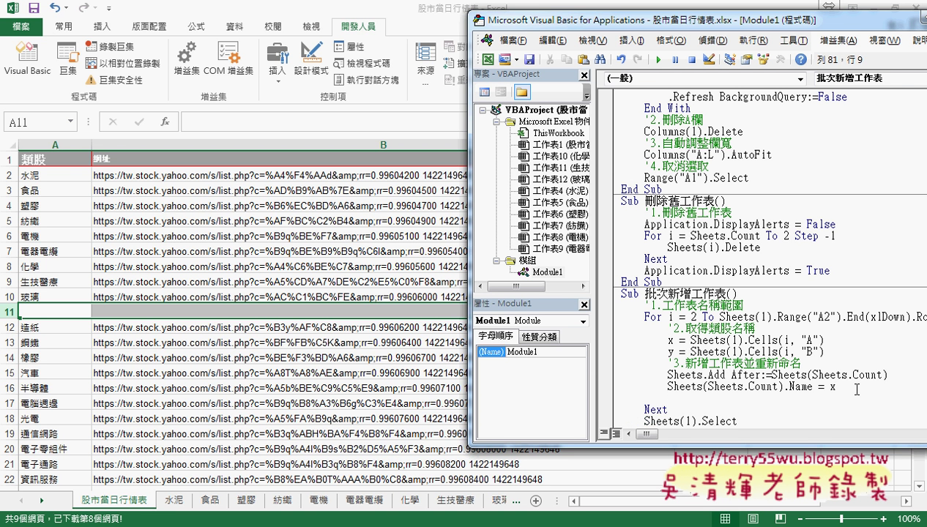
left_click(709, 386)
left_click(697, 400)
- Float, move and widen the code window to show the 股市下載 macro
mouse_move(667, 22)
left_mouse_down()
mouse_move(562, 44)
mouse_move(396, 51)
left_mouse_up()
scroll(415, 234, "up", 1)
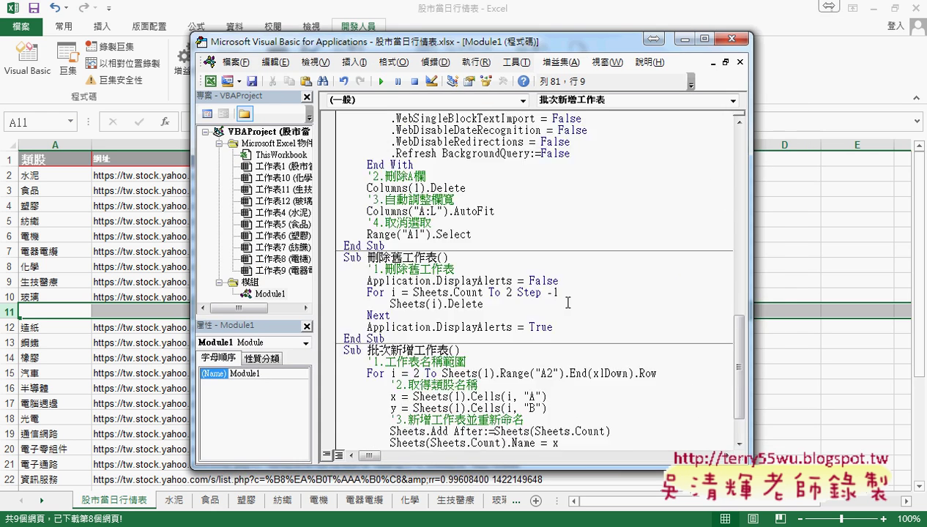
scroll(415, 234, "up", 4)
scroll(415, 234, "up", 5)
scroll(415, 235, "down", 1)
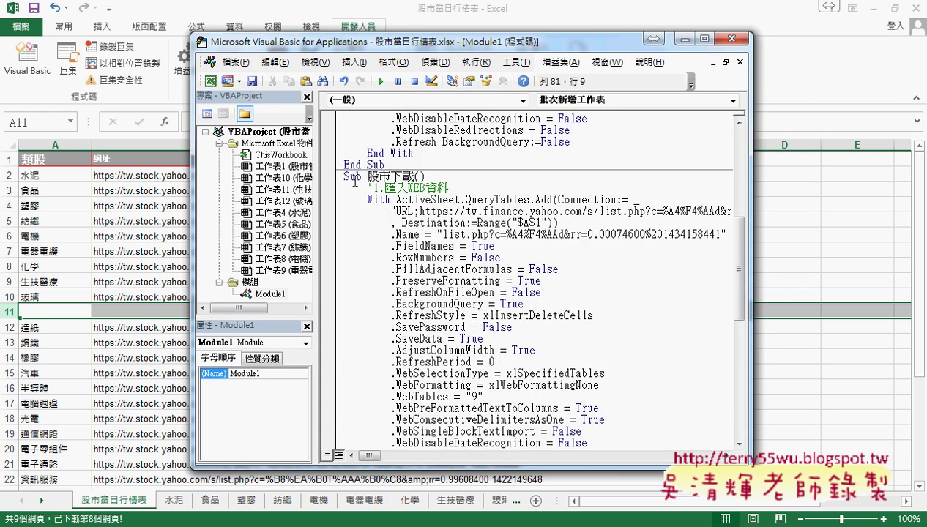
left_click(418, 176)
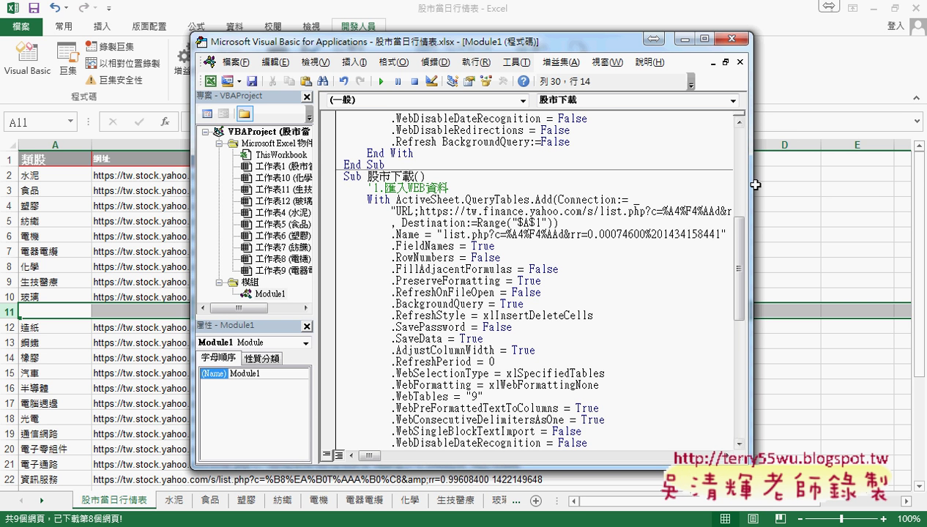
left_click_drag(752, 182, 886, 184)
left_click_drag(595, 44, 518, 34)
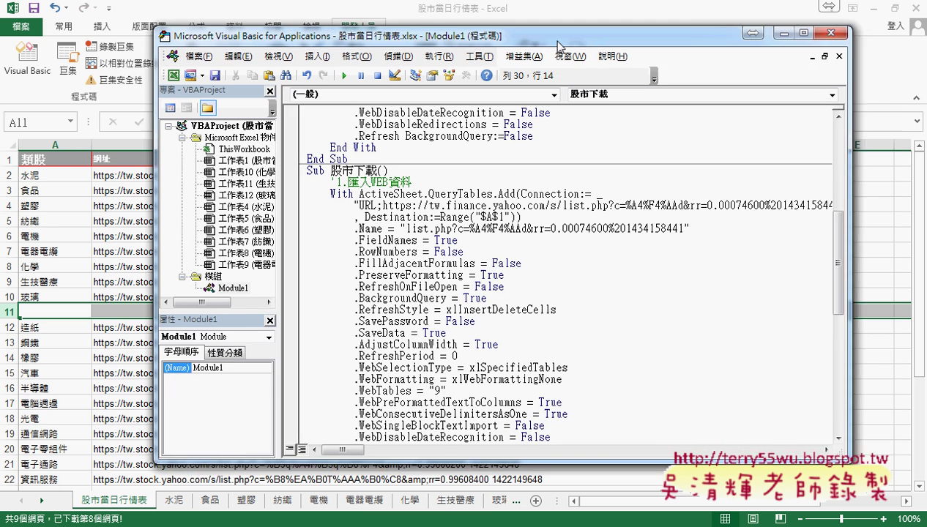
left_click_drag(808, 194, 914, 186)
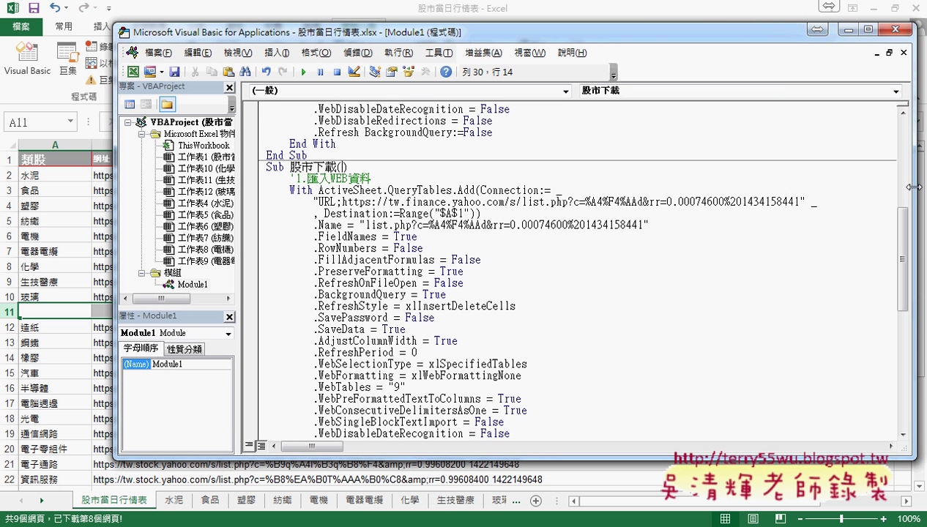
- Paste a duplicate of the whole 股市下載 macro below its End Sub
left_click_drag(341, 201, 800, 200)
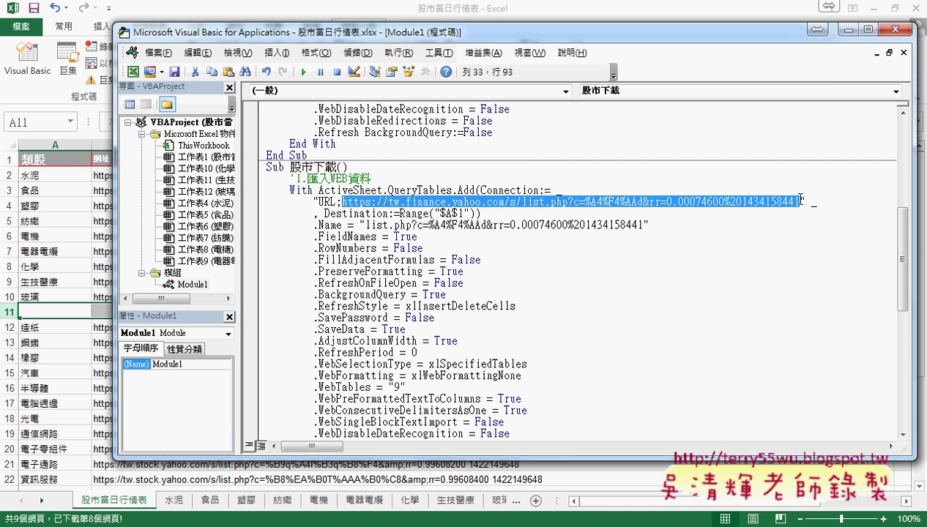
left_click(290, 167)
scroll(424, 210, "down", 3)
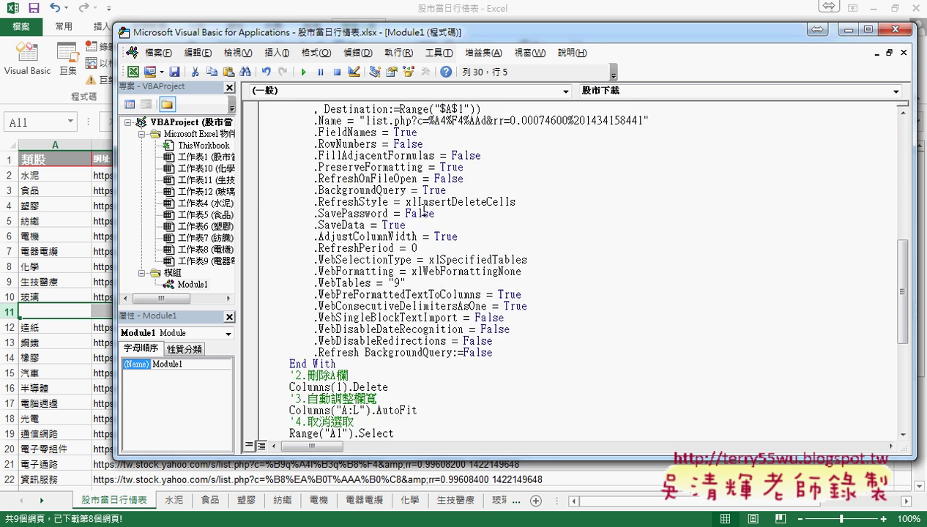
scroll(424, 210, "down", 2)
left_click(330, 375, "shift")
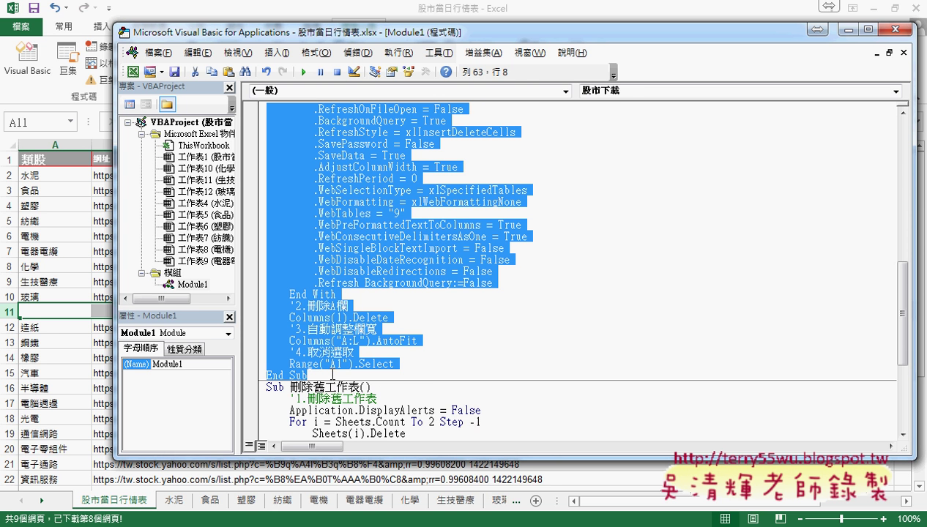
left_click(330, 381)
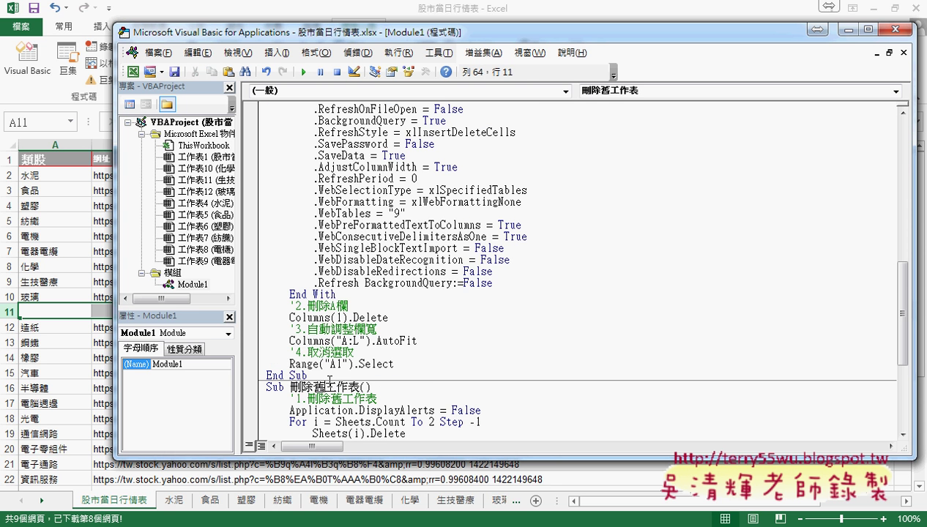
left_click(320, 375)
key("Return")
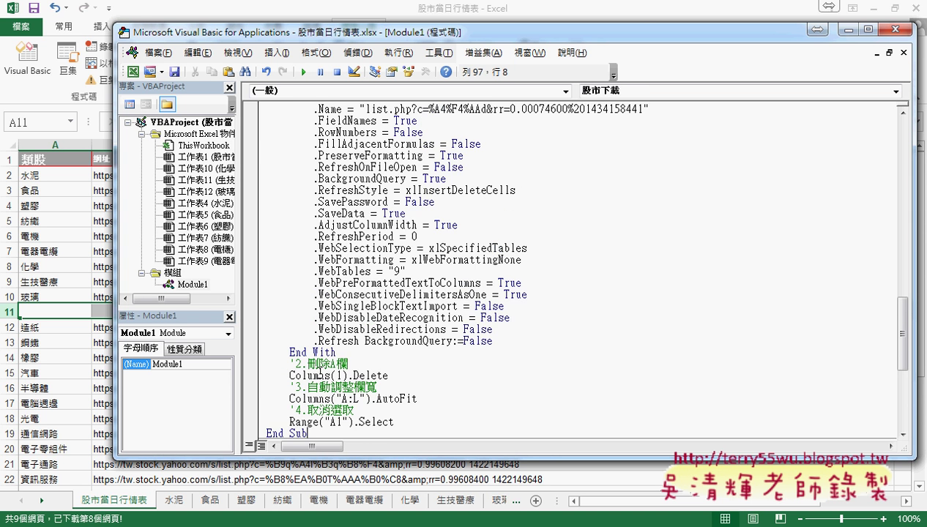
key("ctrl+v")
- Rename the original to 股市下載_OLD and begin the copy's header as 股市下載(網址 as str
scroll(333, 375, "up", 4)
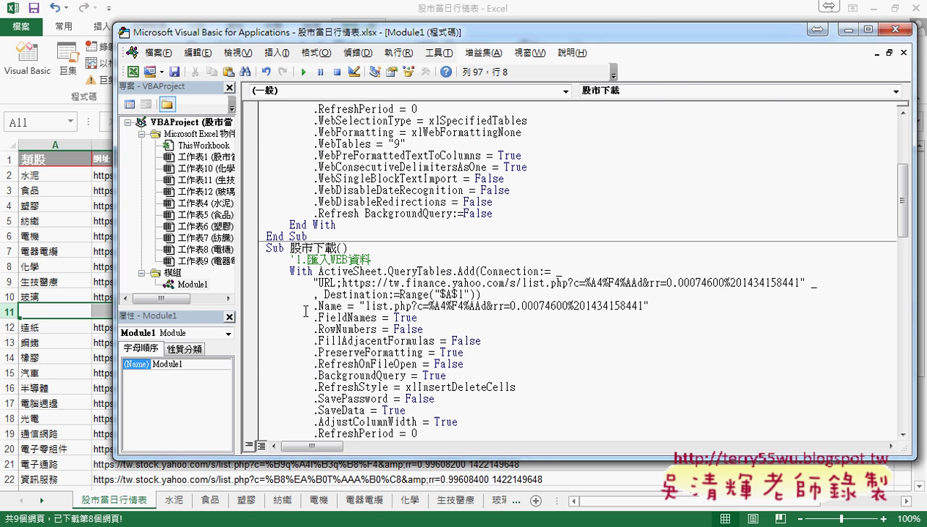
left_click(335, 248)
type("_OLD")
scroll(333, 292, "down", 4)
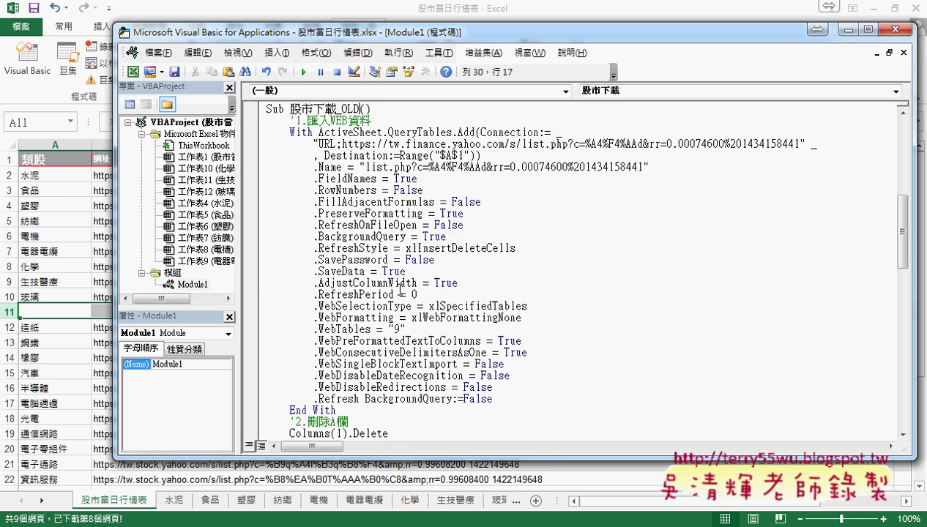
scroll(333, 293, "down", 4)
scroll(334, 293, "down", 2)
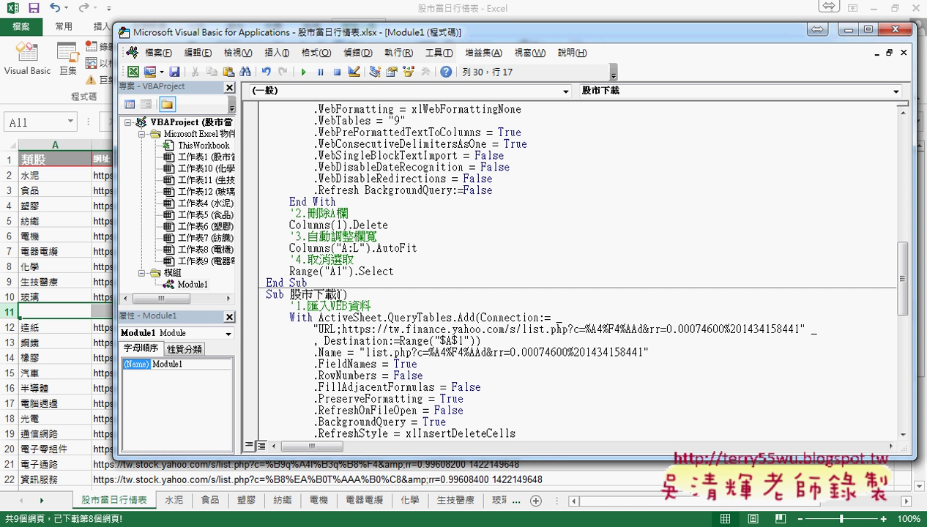
left_click(336, 294)
type("x")
key("BackSpace")
type("網址")
key("Return")
type("as s")
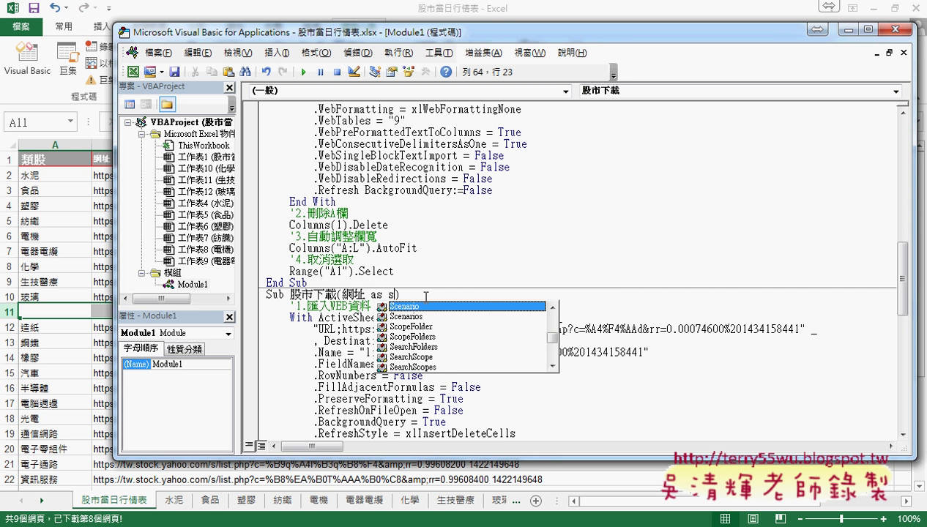
type("tr")
- Complete the header as 股市下載(網址 As String), then select 網址 and the hard-coded Yahoo URL
key("Tab")
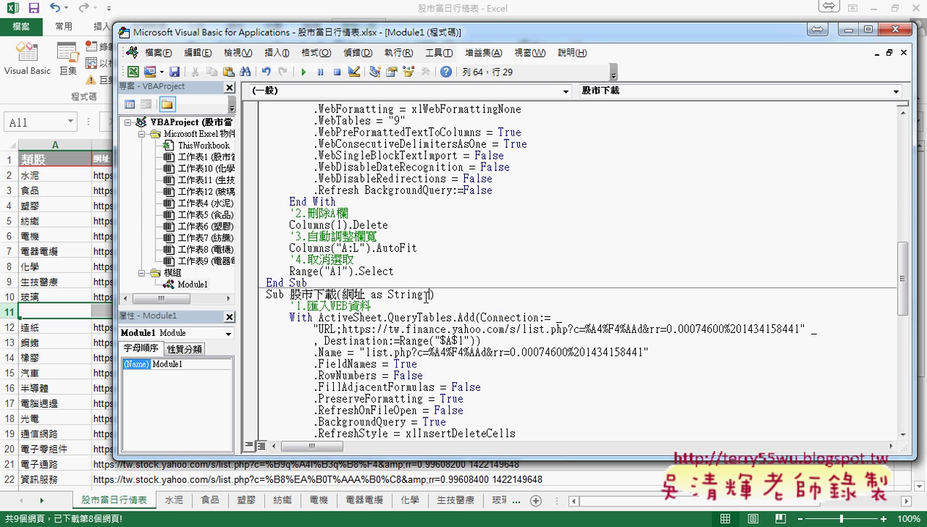
key("Down")
key("Down")
key("Down")
key("Down")
key("End")
left_click_drag(354, 294, 342, 295)
double_click(346, 294)
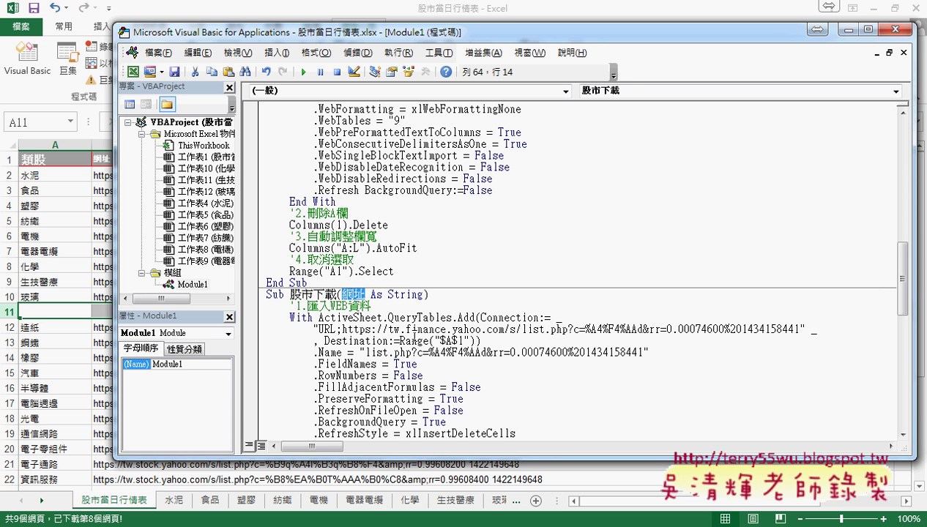
left_click_drag(342, 329, 800, 329)
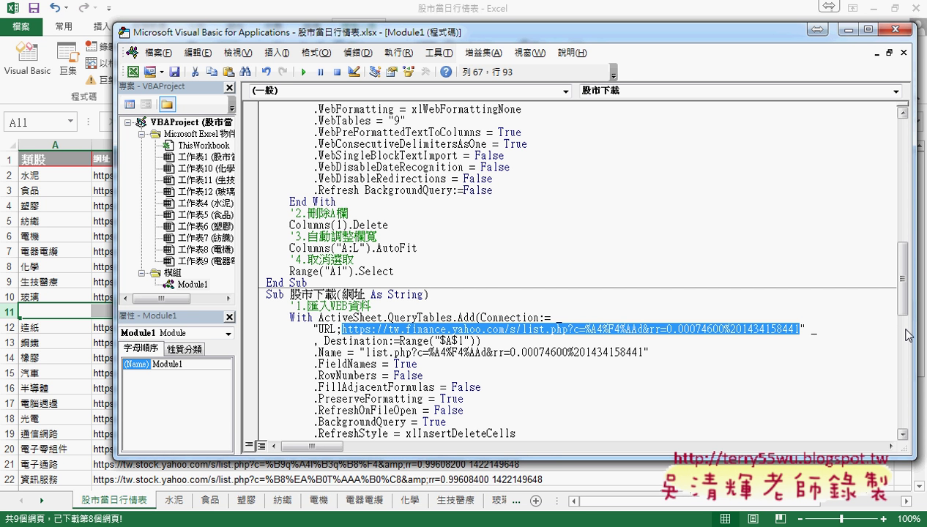
- Replace the hard-coded Yahoo URL with "URL;" & 網址 in the connection string
key("Delete")
key("Right")
key("Right")
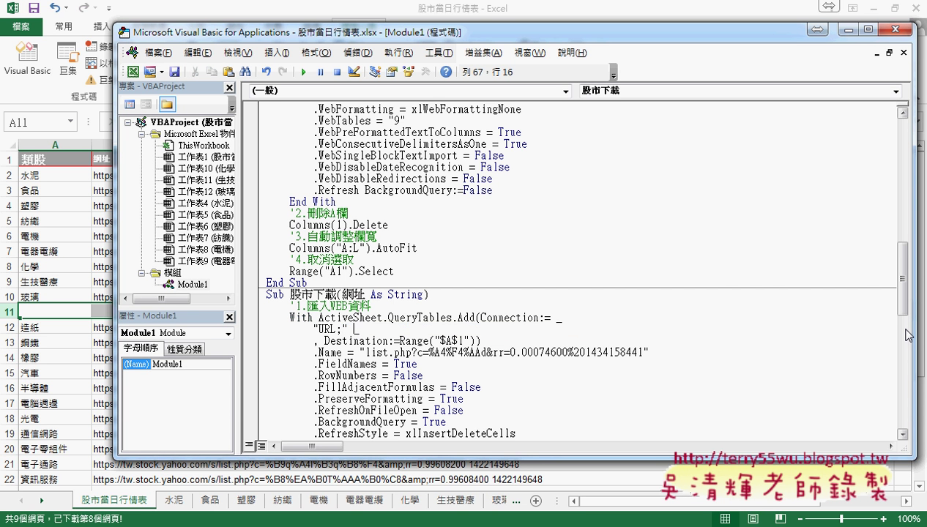
type("&")
type("往")
key("BackSpace")
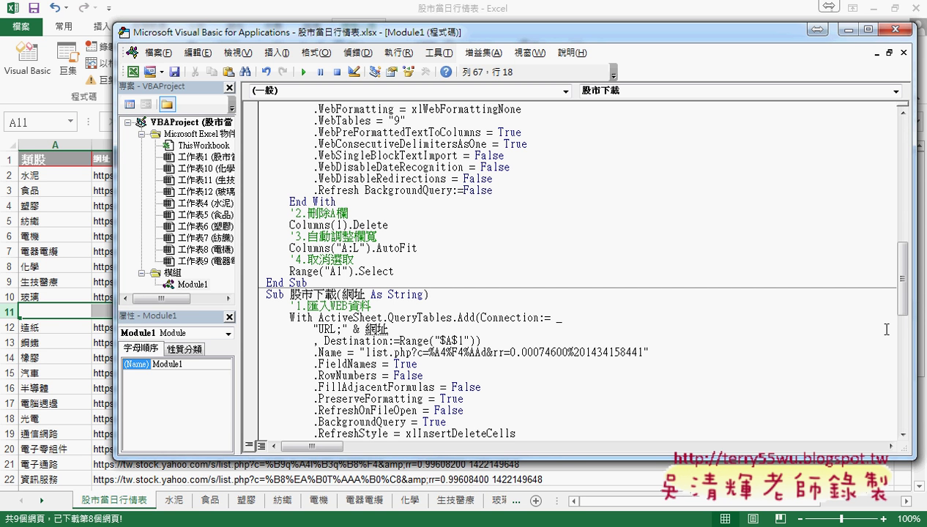
type("網址")
- Join the Destination argument onto the connection line and highlight the & 網址 concatenation
double_click(391, 329)
key("BackSpace")
double_click(391, 329)
key("Delete")
key("Delete")
key("Delete")
key("Delete")
key("Delete")
key("Delete")
key("Delete")
key("Delete")
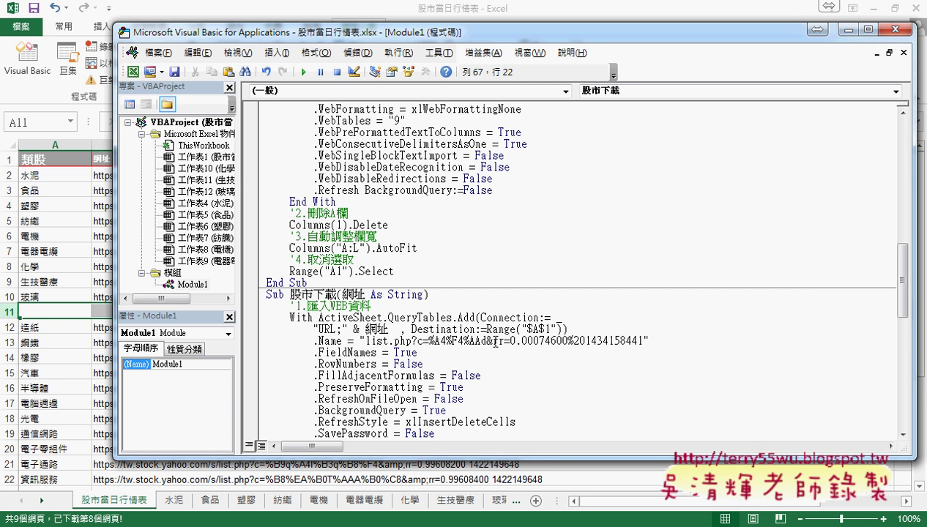
key("Delete")
key("Delete")
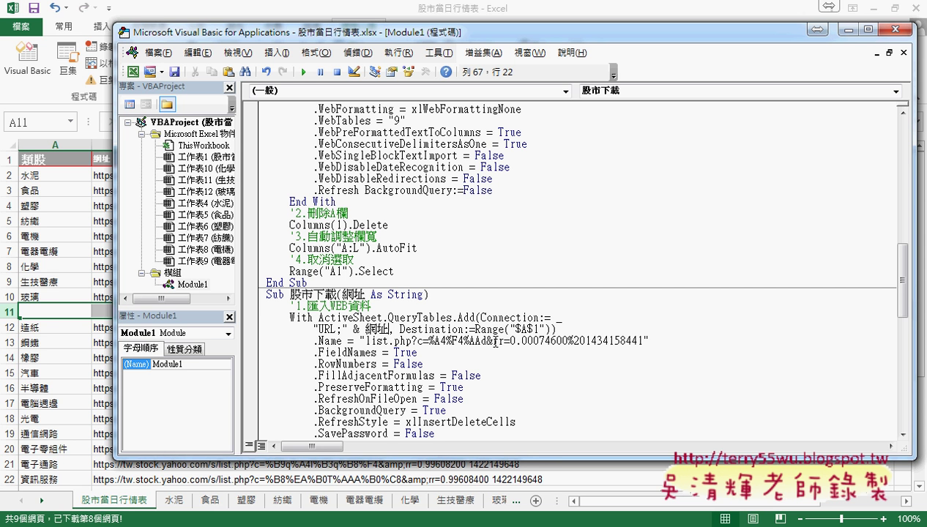
left_click(519, 413)
left_click(344, 329)
left_click_drag(347, 329, 388, 329)
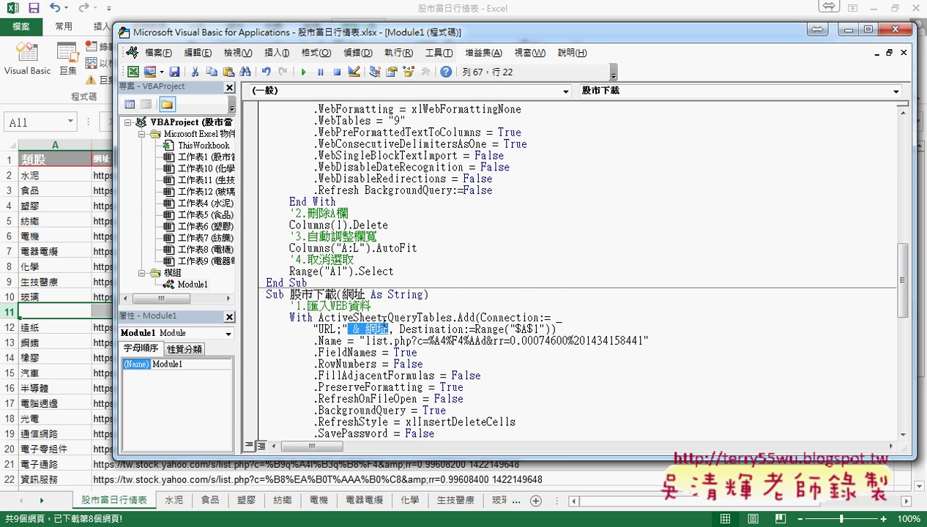
- Add Call 股市下載(y) inside the For loop right after the sheet Name line
scroll(382, 322, "down", 4)
scroll(439, 326, "down", 7)
scroll(445, 329, "down", 2)
scroll(445, 328, "down", 1)
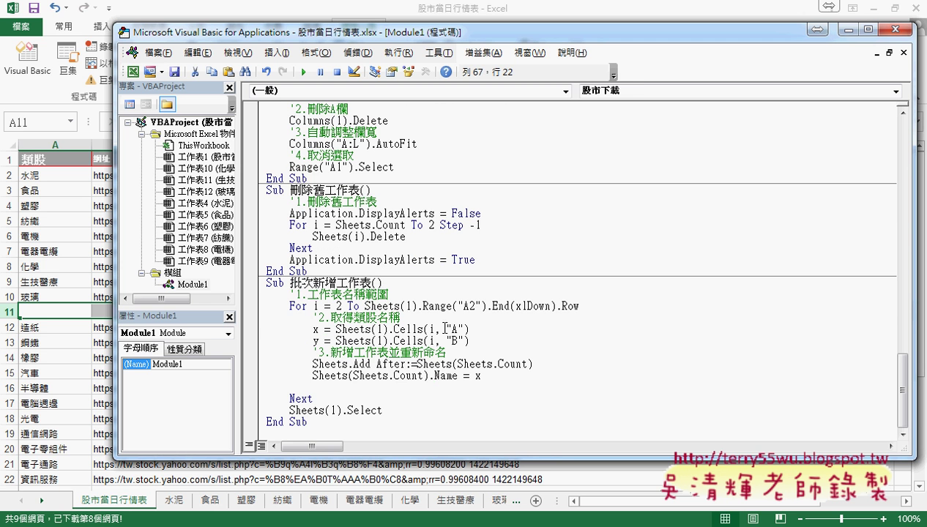
left_click(371, 389)
type("t")
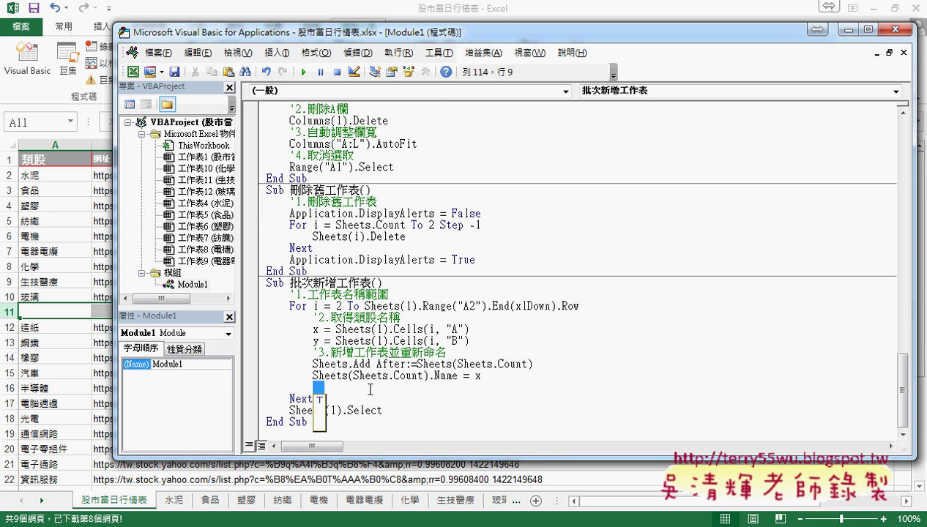
type("call ")
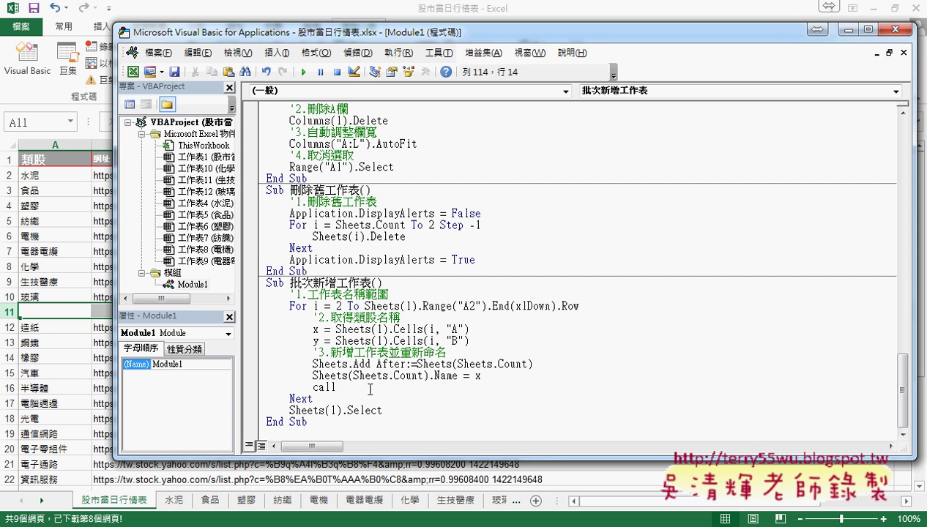
type("腦")
type("市下載")
type("(")
key("BackSpace")
key("Return")
type("(")
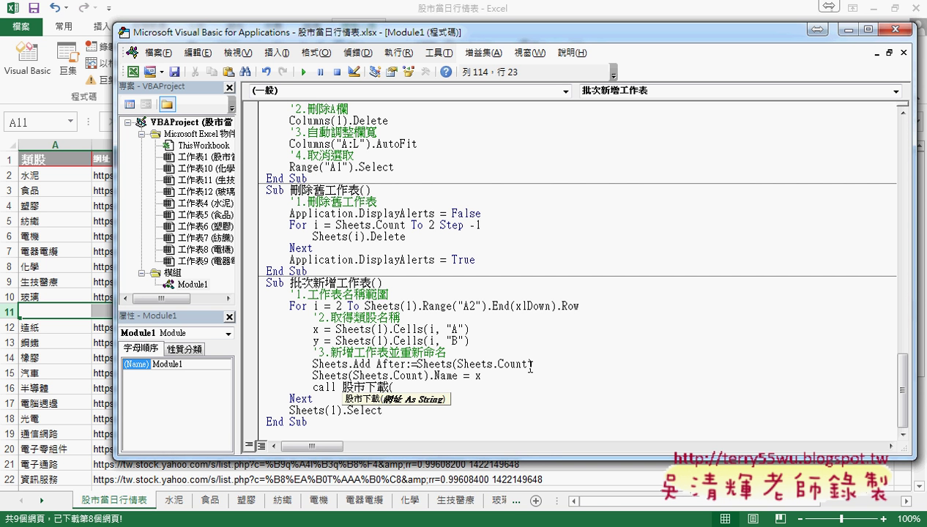
type("x")
key("shift")
type(")")
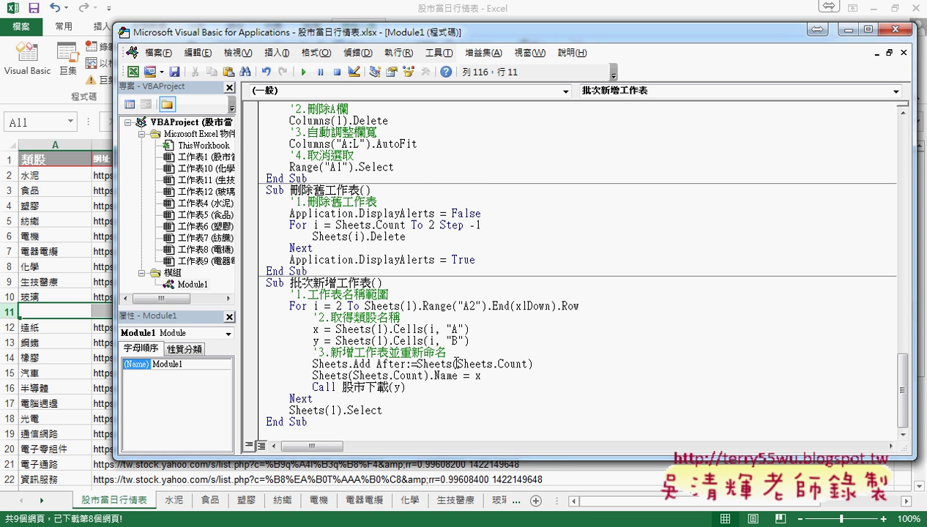
left_click(322, 408)
- Breakpoint the x = Sheets(1).Cells(i, "A") line, run 批次新增工作表, and dismiss the ByRef error
left_click(255, 330)
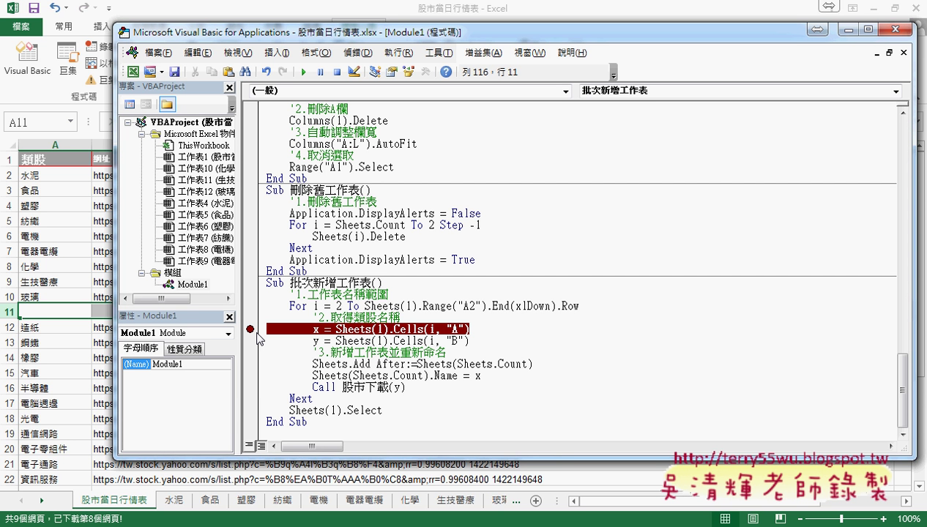
mouse_move(313, 38)
left_mouse_down()
mouse_move(605, 45)
mouse_move(576, 38)
left_mouse_up()
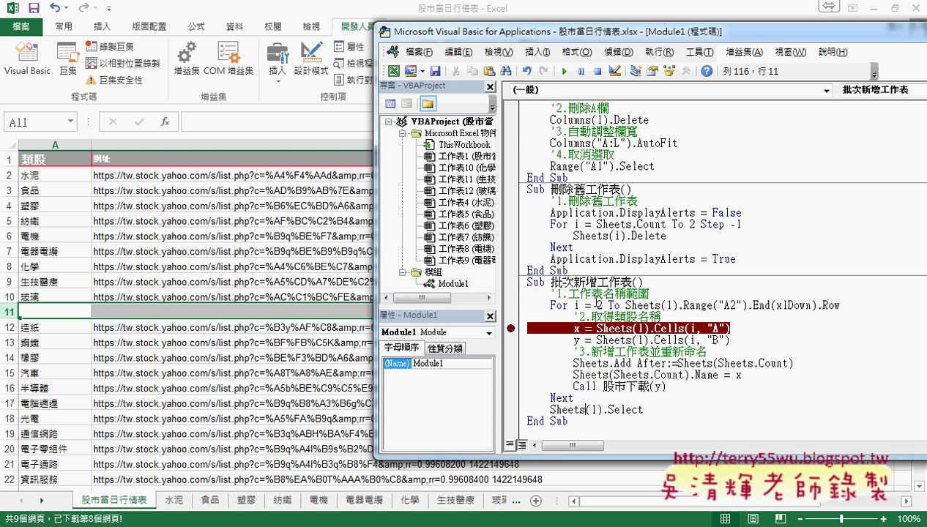
left_click(597, 305)
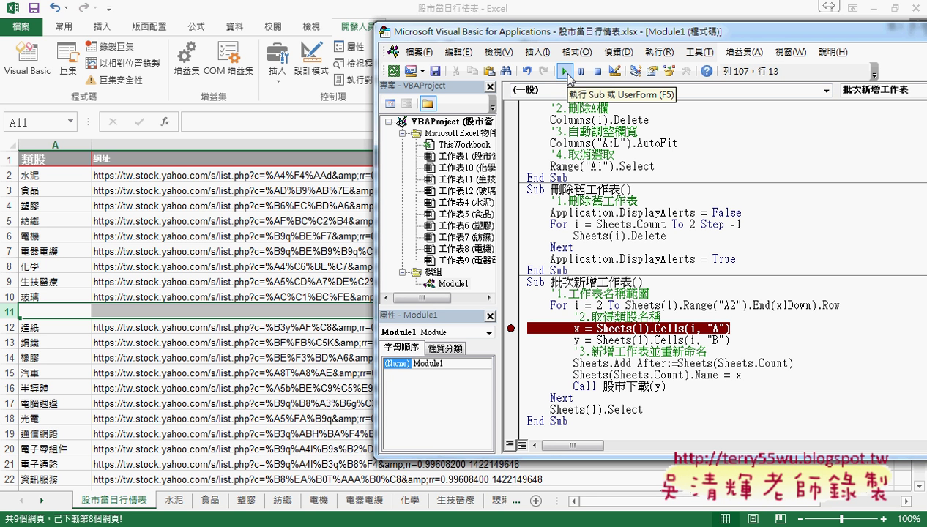
left_click(566, 72)
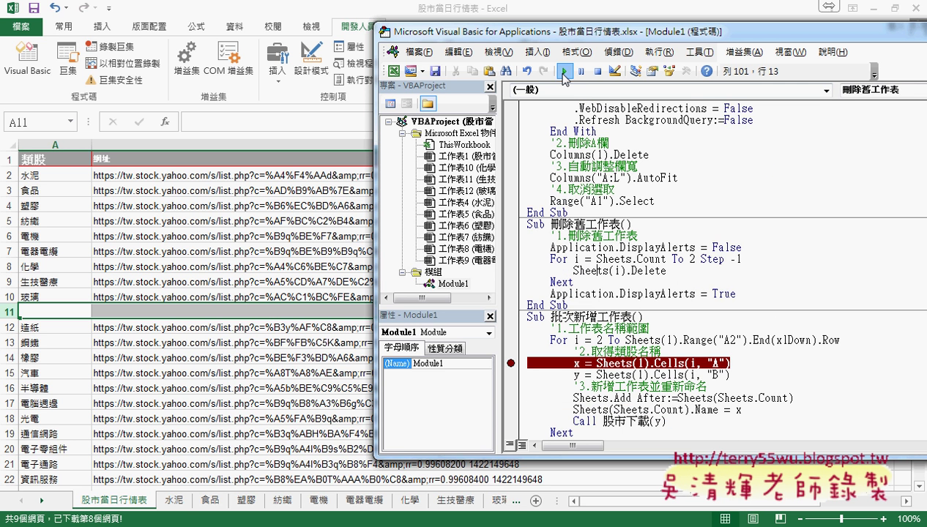
left_click(616, 340)
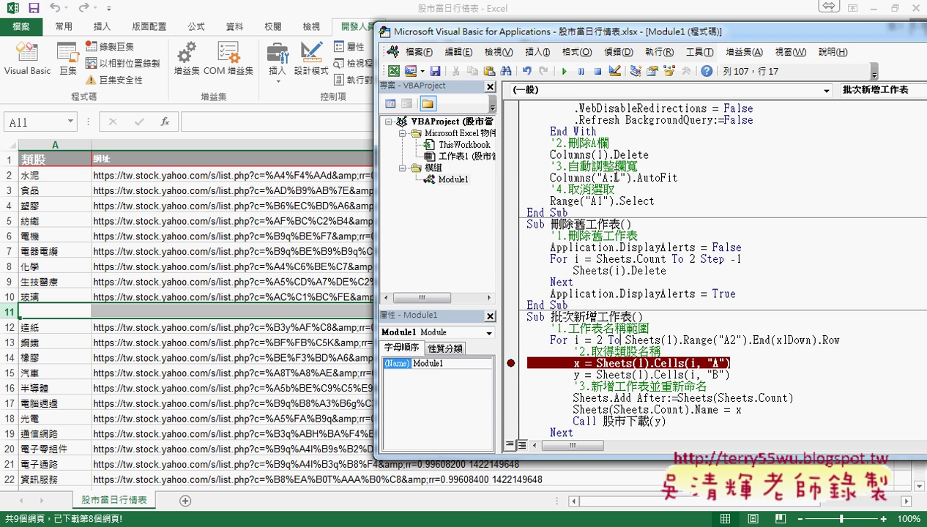
left_click(575, 71)
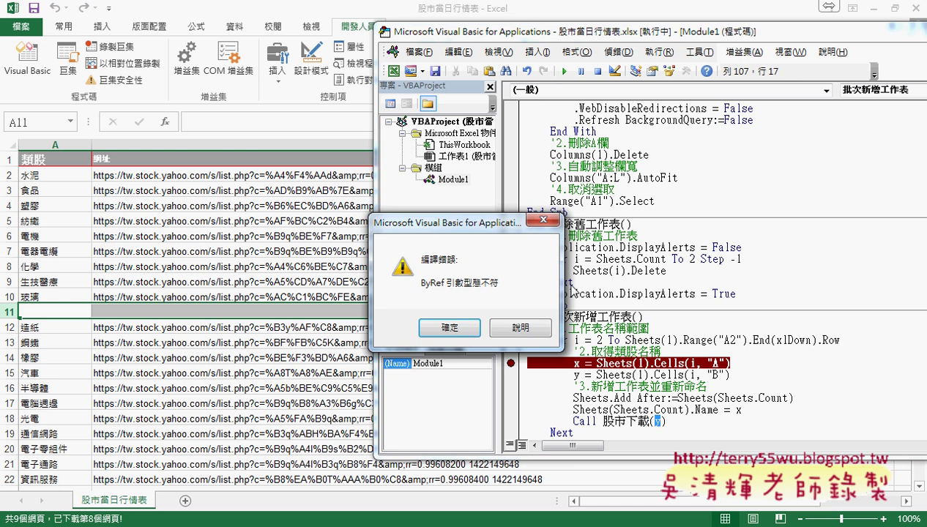
left_click(465, 331)
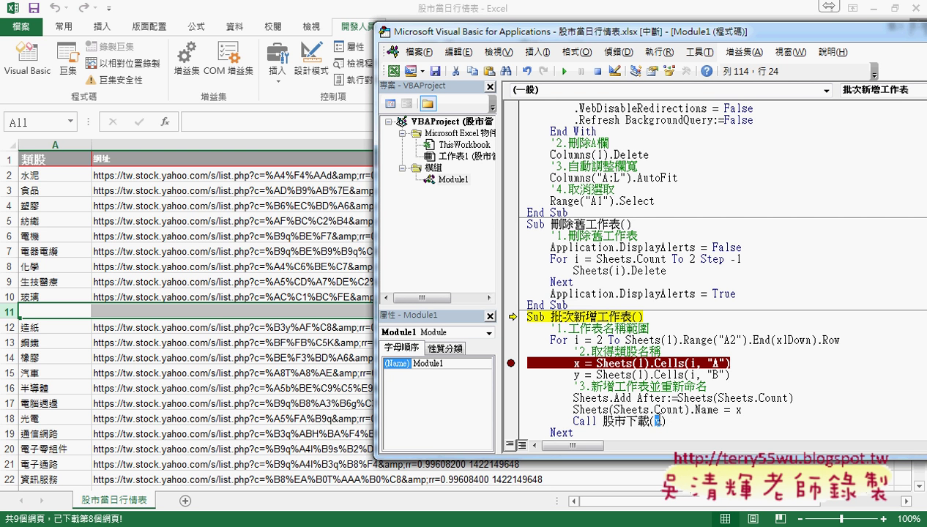
- Try deleting As String from the 股市下載 header, then undo that removal
left_click(739, 376)
key("shift+Left")
key("shift+Left")
key("shift+Left")
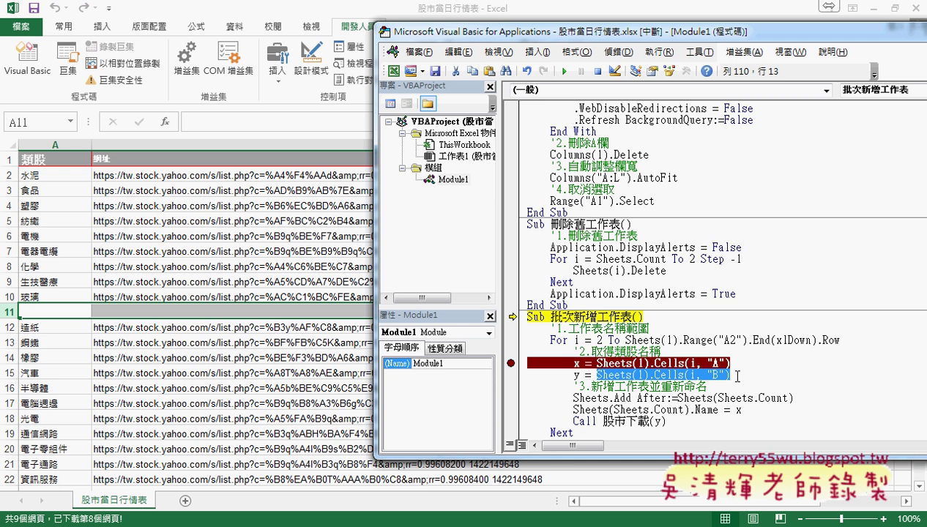
scroll(663, 410, "up", 5)
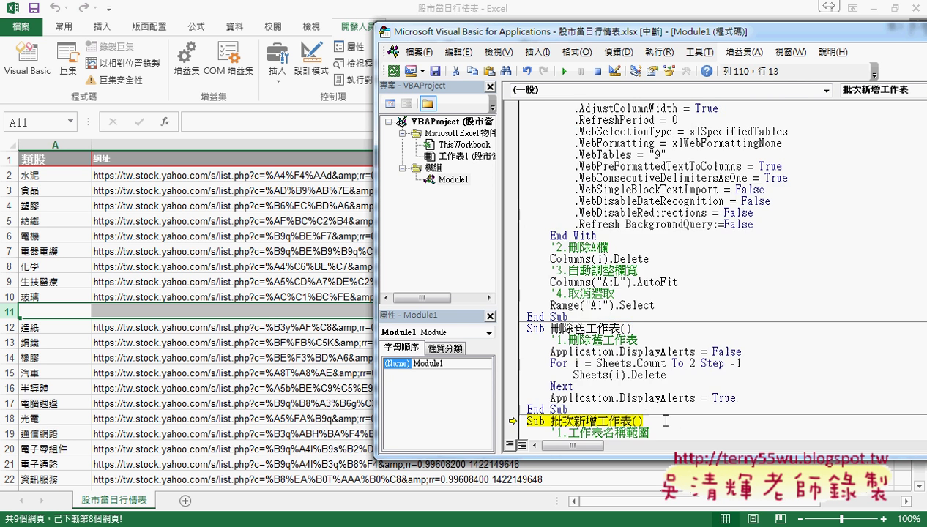
scroll(663, 366, "up", 3)
scroll(667, 253, "up", 5)
left_click_drag(627, 189, 686, 190)
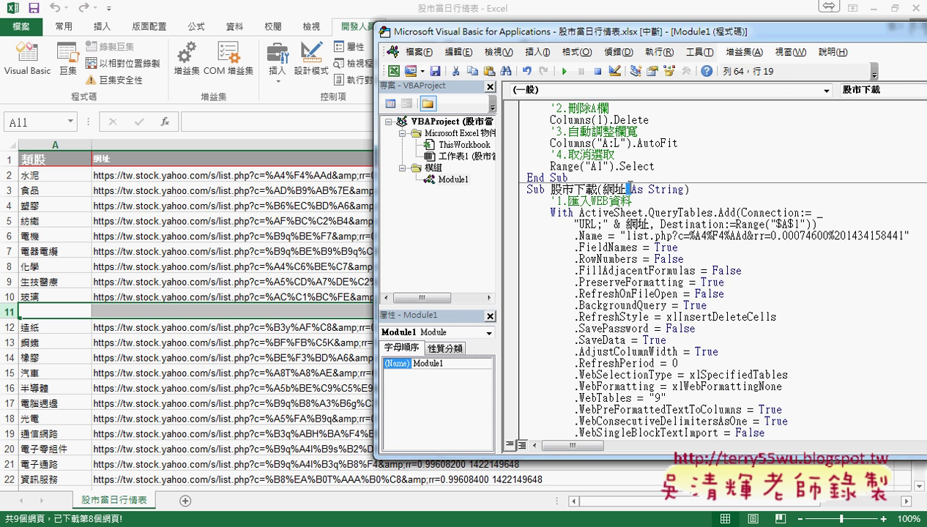
key("Delete")
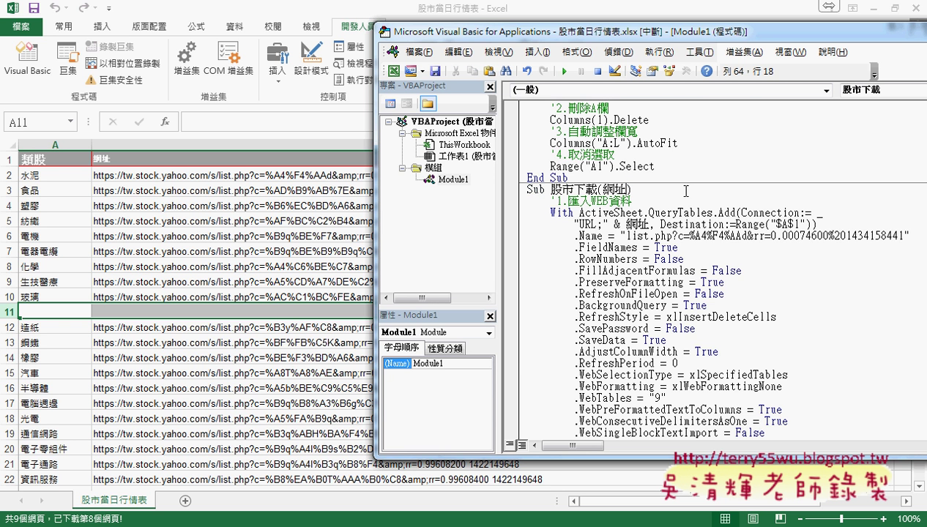
key("ctrl+z")
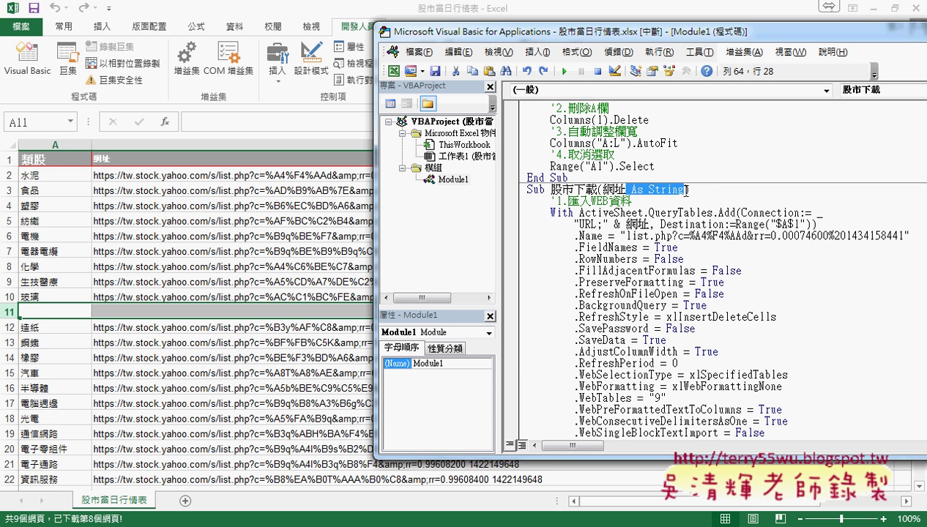
scroll(598, 374, "down", 3)
scroll(598, 373, "down", 6)
scroll(597, 373, "down", 2)
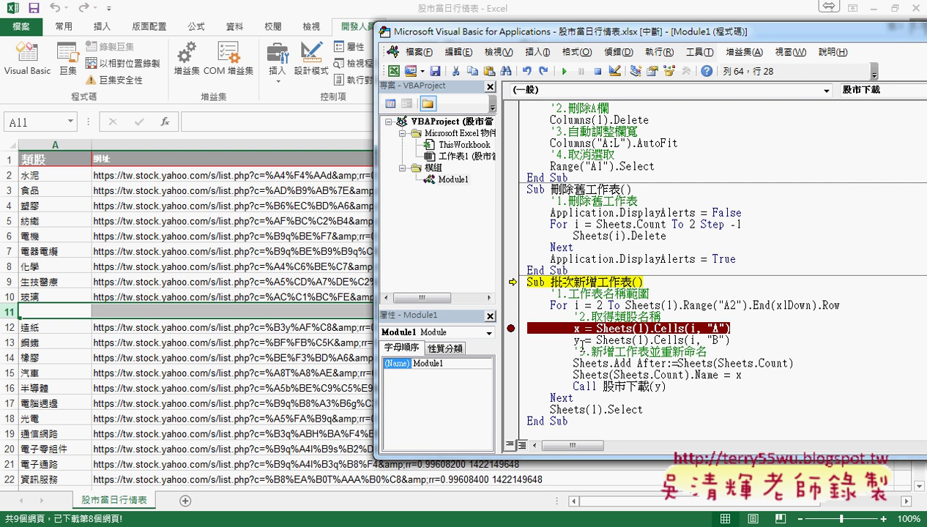
- Wrap the call argument so the line reads Call 股市下載(CStr(y))
left_click(649, 386)
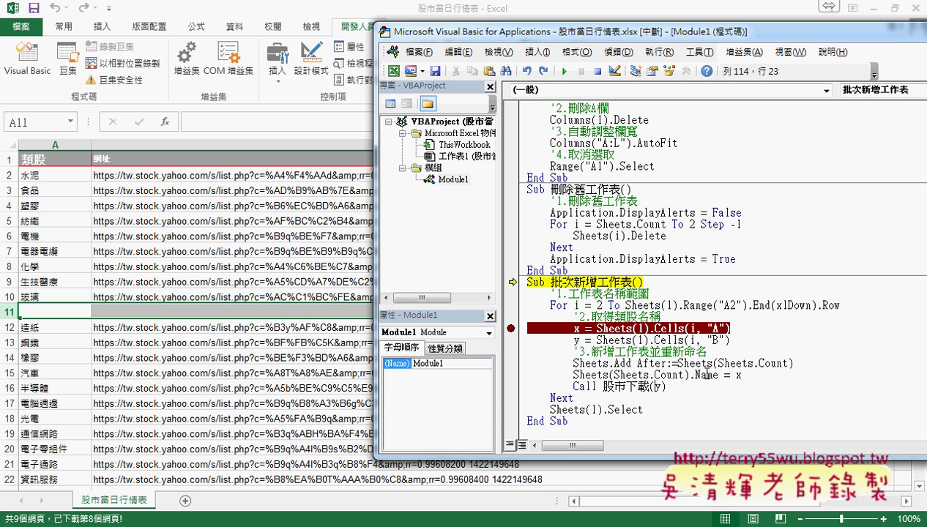
type("cstr")
type("(")
key("Right")
type(")")
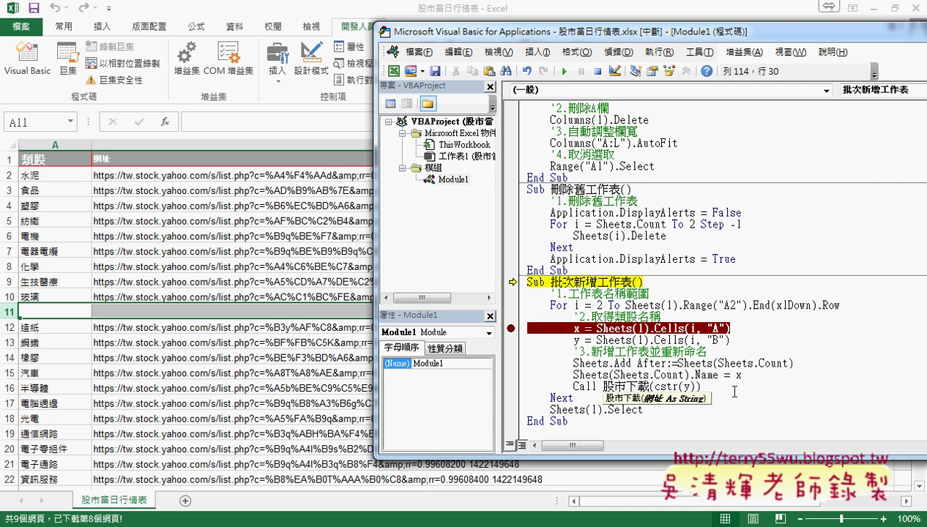
key("Down")
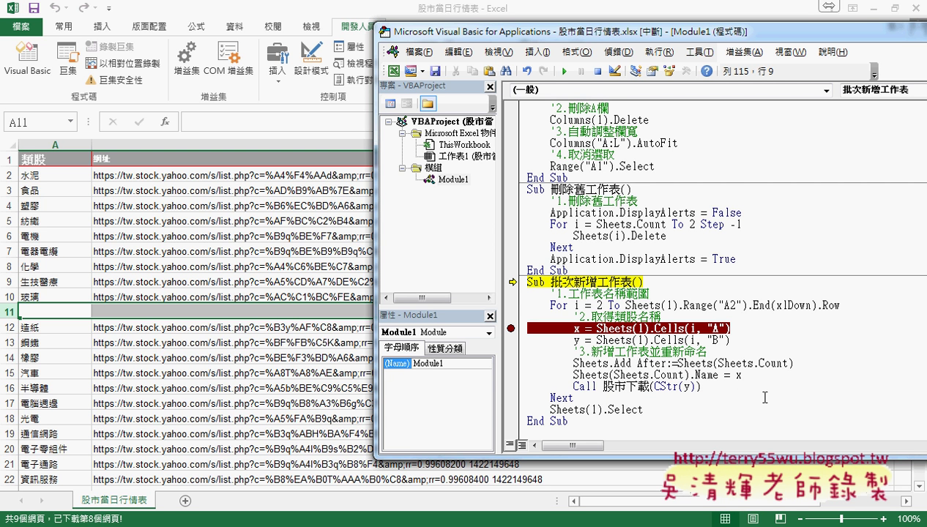
- Delete As String so the header reads Sub 股市下載(網址)
left_click_drag(646, 386, 684, 386)
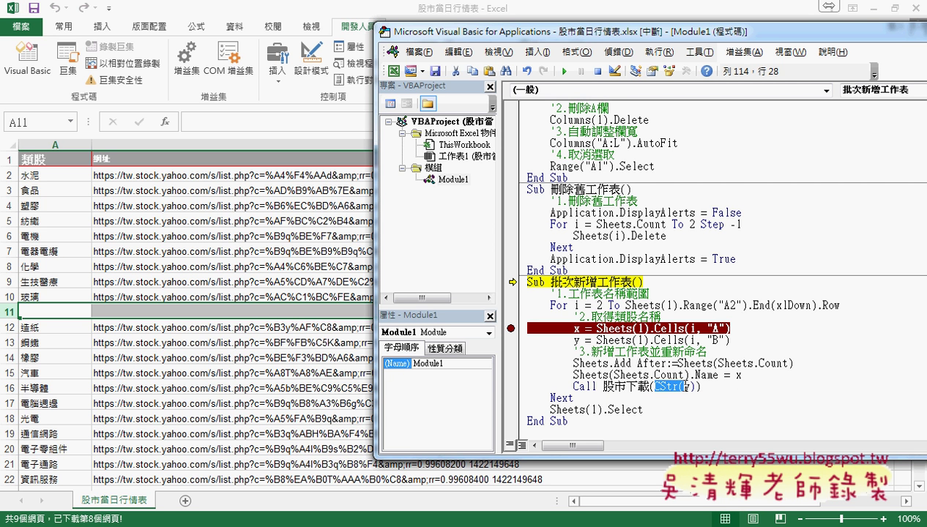
scroll(685, 387, "up", 5)
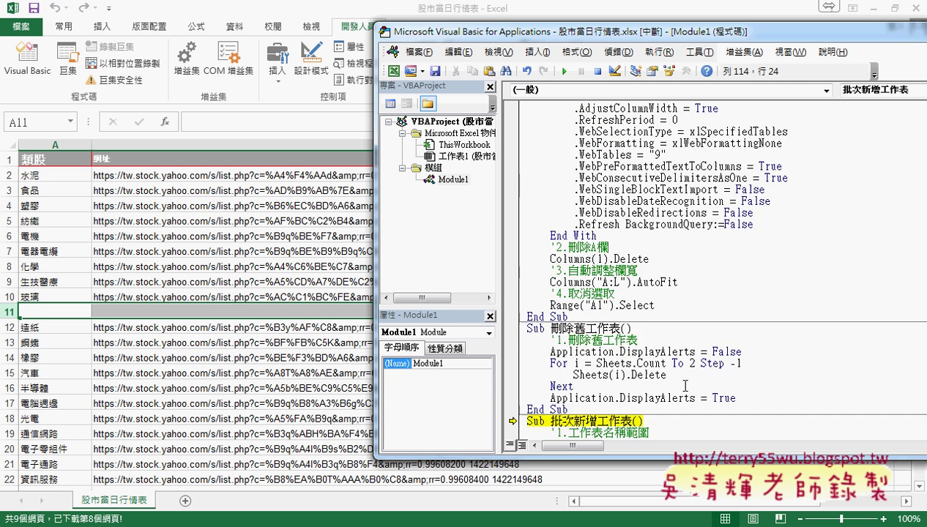
scroll(685, 386, "up", 2)
scroll(684, 385, "up", 2)
scroll(685, 329, "up", 1)
left_click_drag(631, 189, 683, 189)
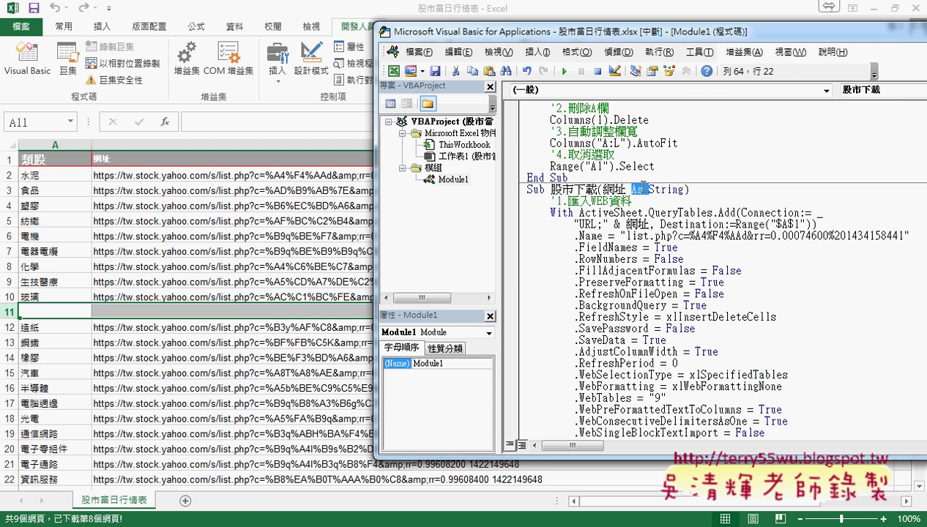
key("BackSpace")
key("BackSpace")
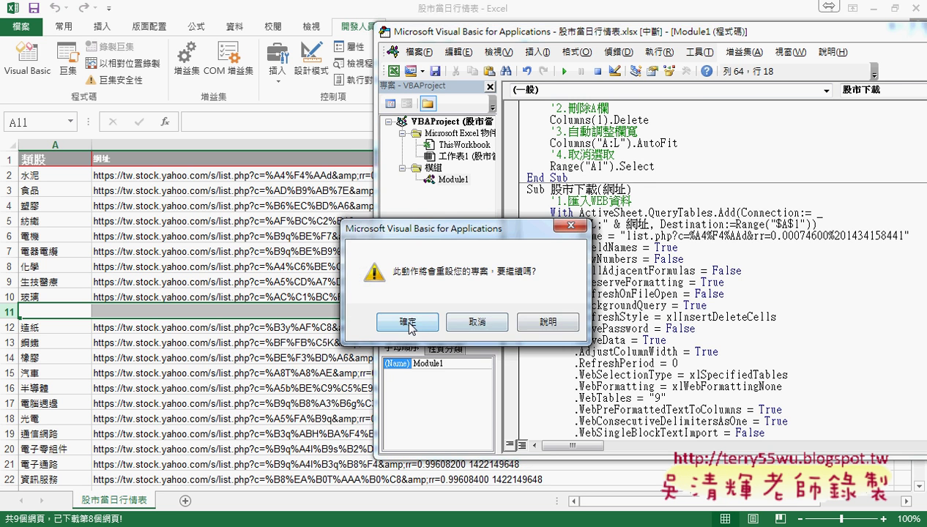
- Confirm the project reset and run 批次新增工作表 up to the breakpoint
left_click(414, 323)
scroll(688, 322, "down", 3)
scroll(691, 323, "down", 5)
scroll(690, 323, "down", 2)
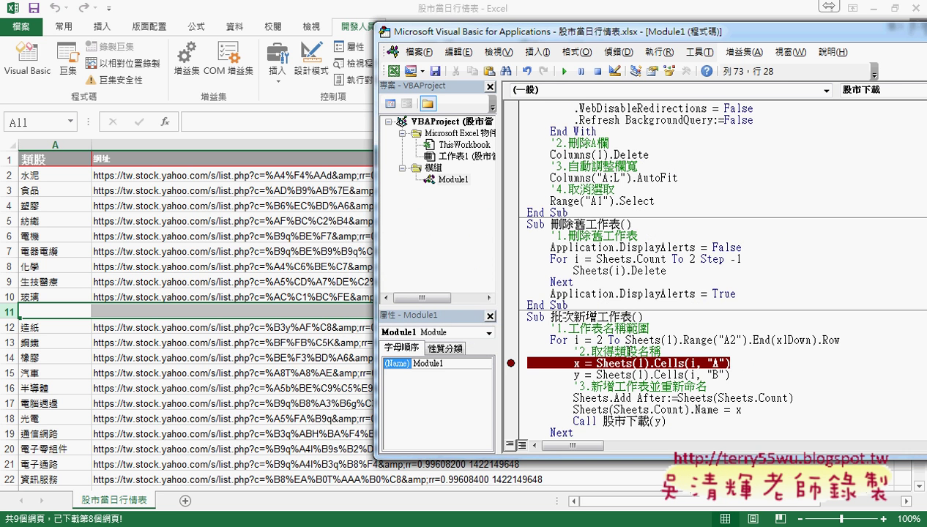
left_click(624, 340)
left_click(563, 72)
scroll(755, 306, "down", 1)
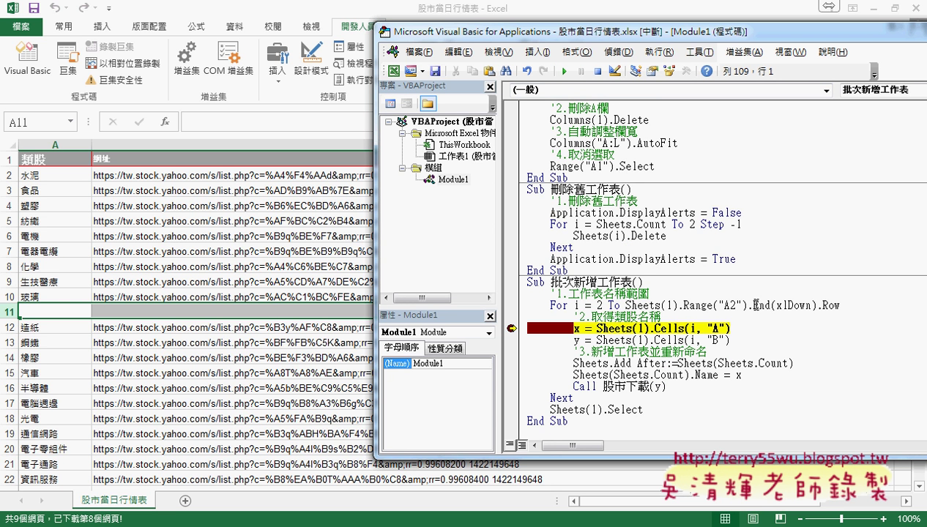
- Step with F8 through Sheets.Add and the rename to 水泥, into 股市下載
key("F8")
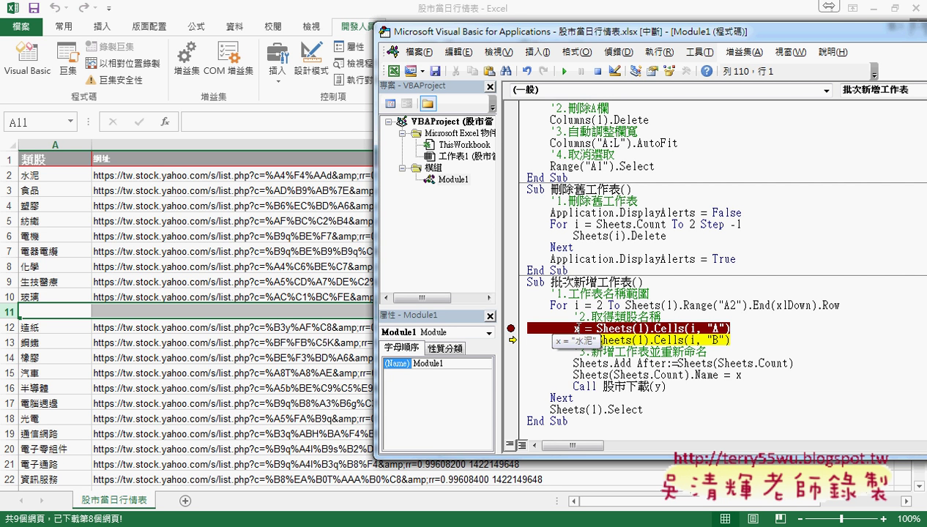
key("F8")
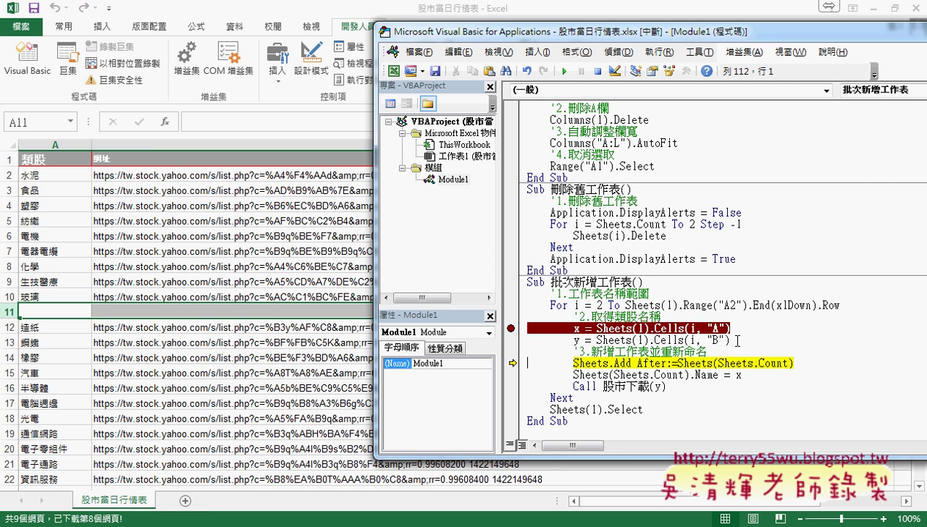
key("F8")
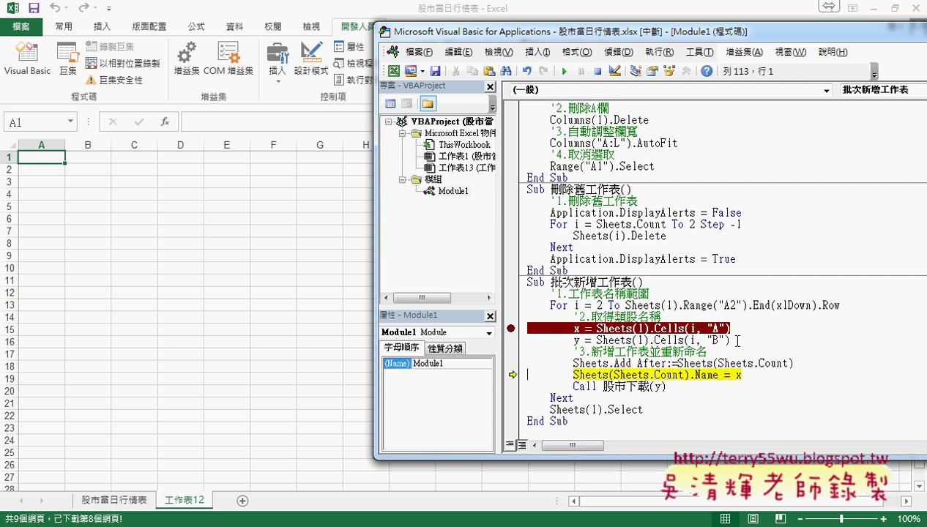
key("F8")
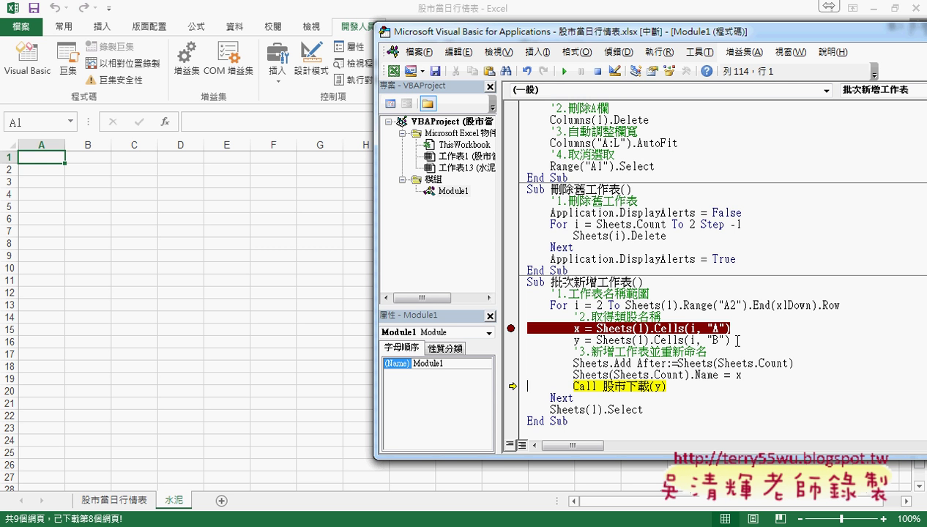
key("F8")
key("F8")
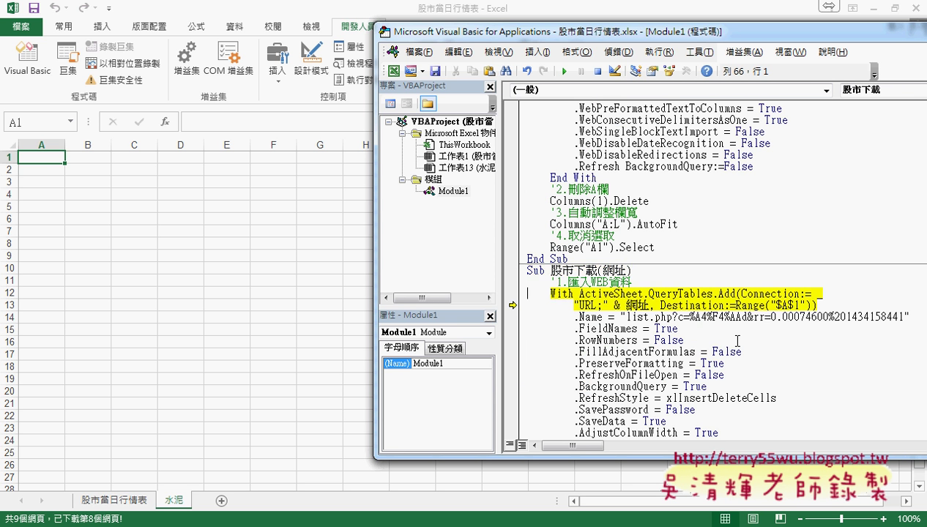
mouse_move(607, 270)
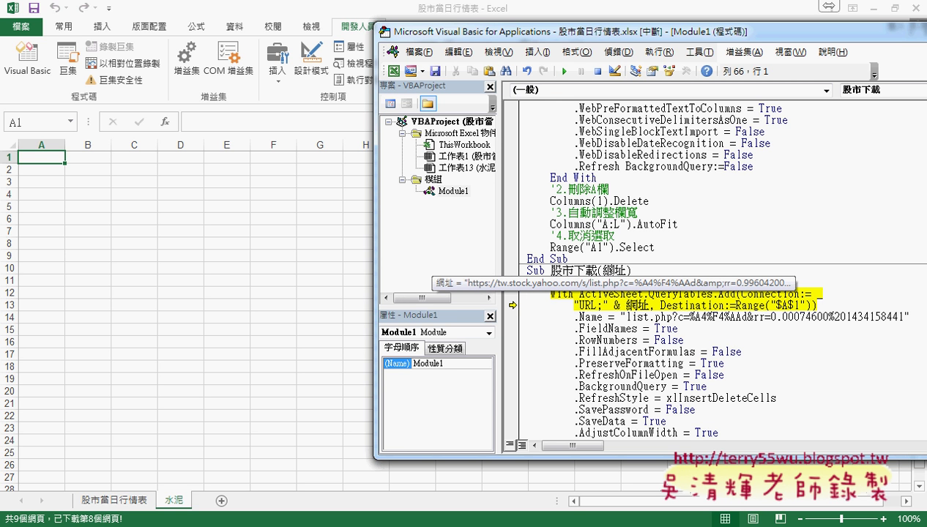
- Step through 股市下載: download the 水泥 quotes, delete column A, auto-fit A:L, reach End Sub
key("F8")
key("F8")
key("F8")
key("F8")
key("F8")
key("F8")
key("F8")
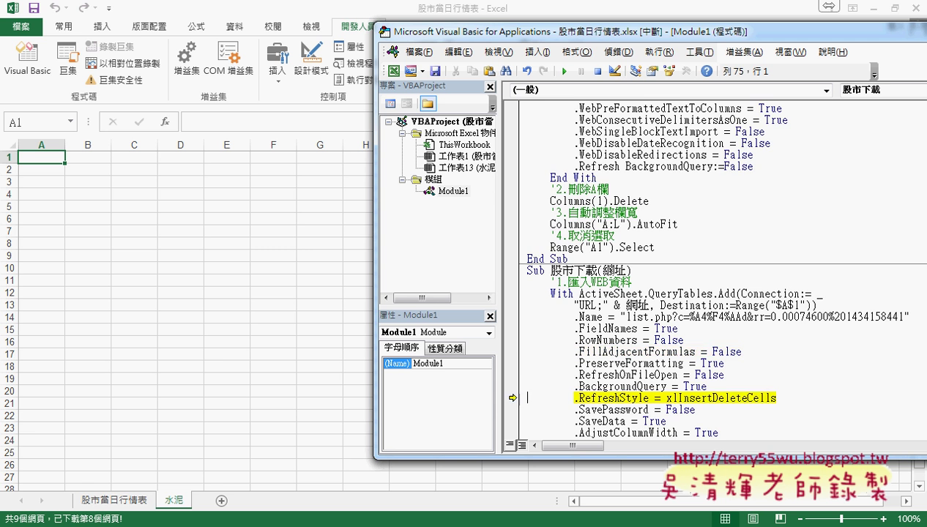
key("F8")
key("F8")
key("F8")
key("F8")
key("F8")
key("F8")
key("F8")
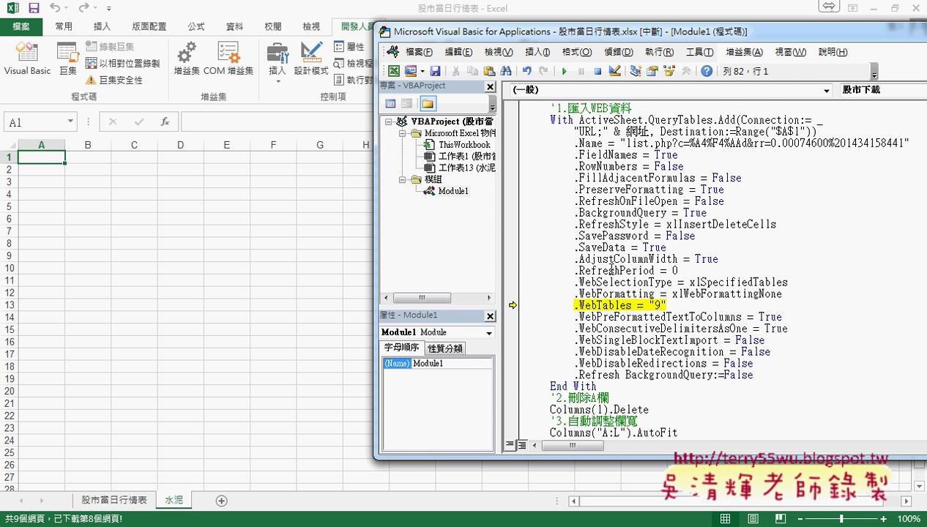
key("F8")
key("F8")
key("F8")
key("F8")
key("F8")
key("F8")
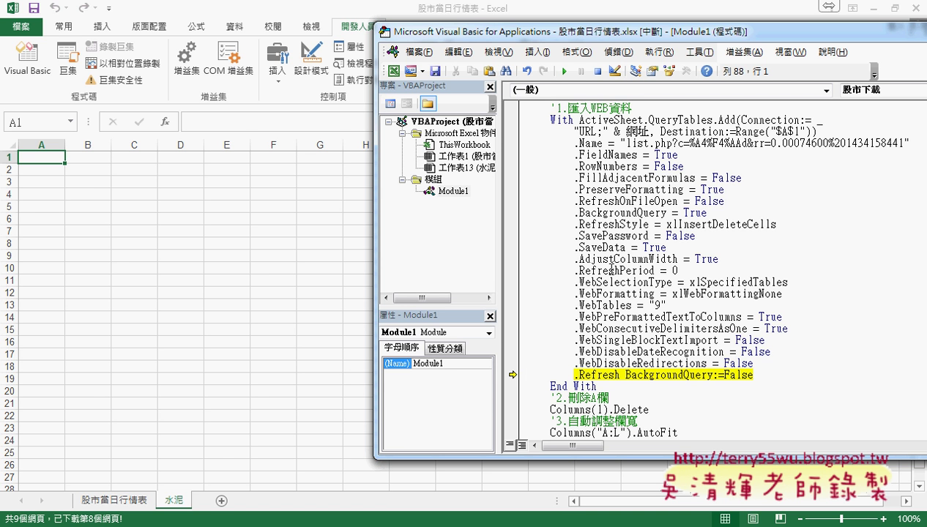
key("F8")
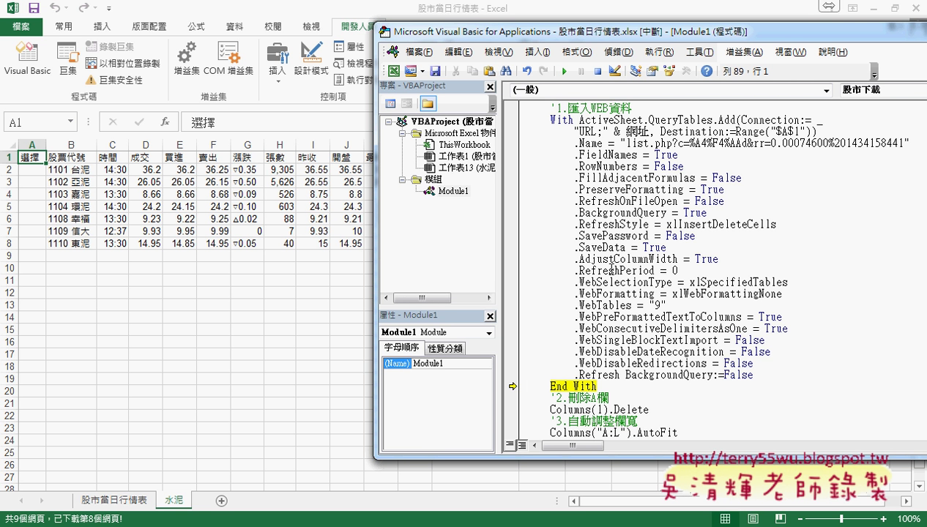
key("F8")
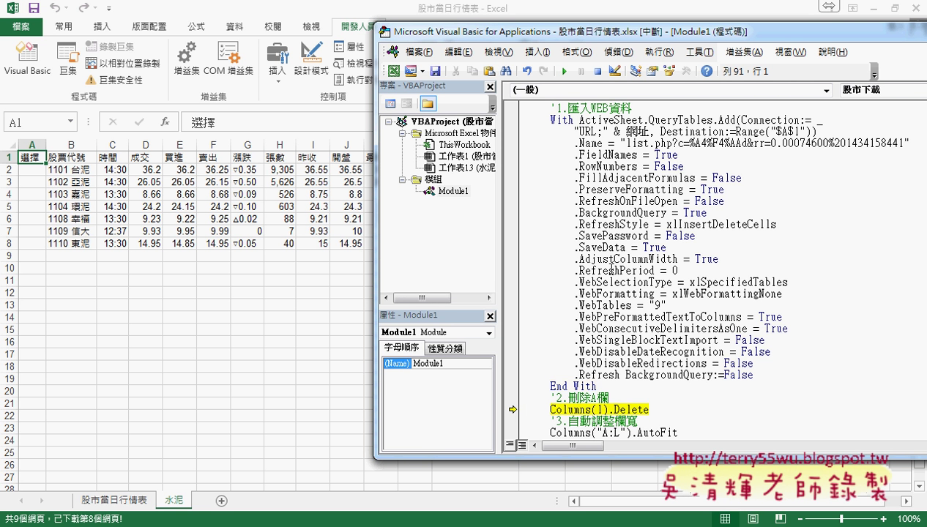
key("F8")
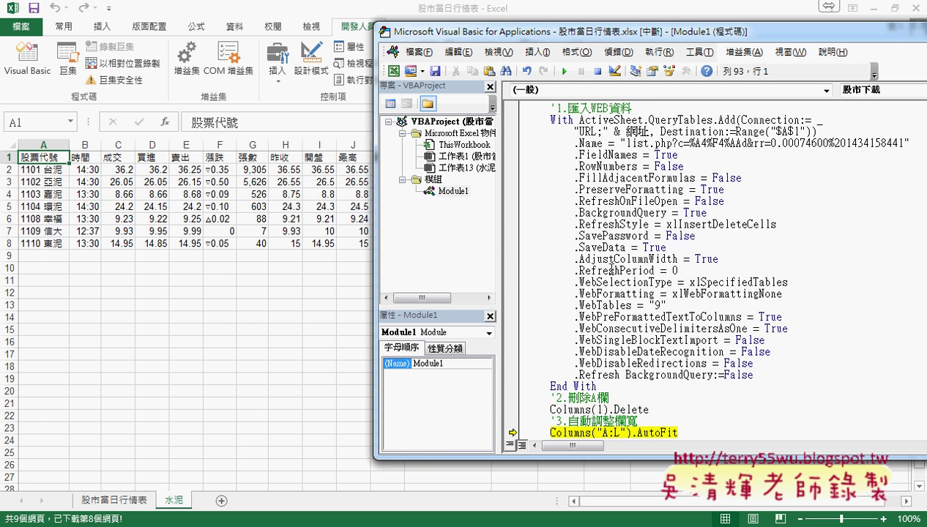
key("F8")
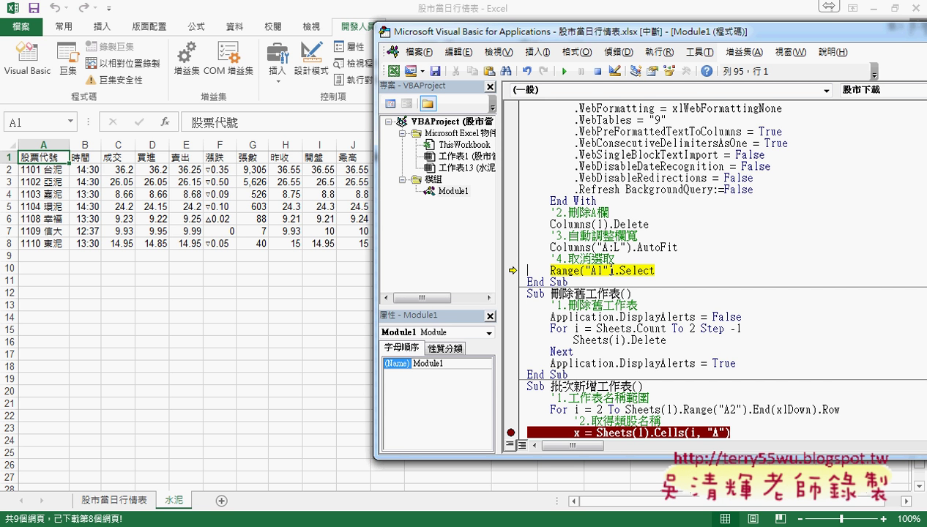
key("F8")
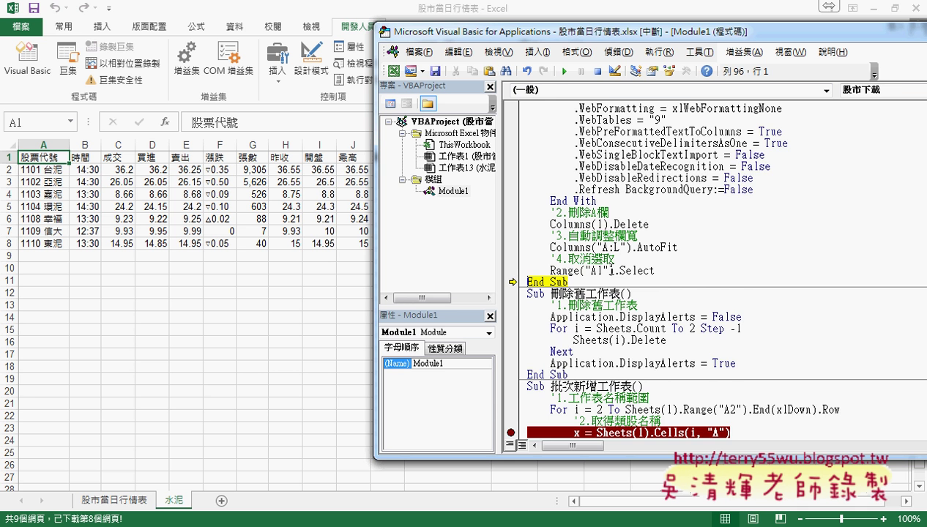
key("F8")
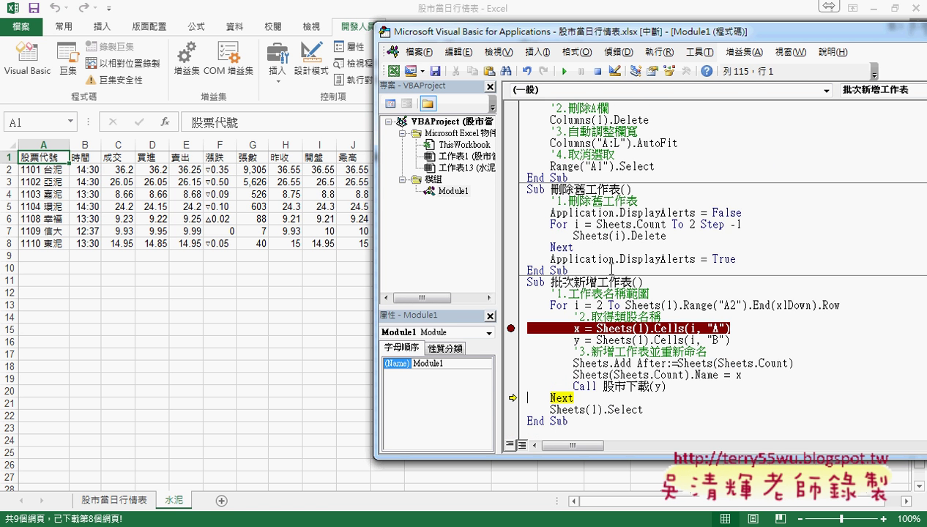
- Step the loop past Next back to the x breakpoint for the next category
left_click_drag(573, 387, 664, 388)
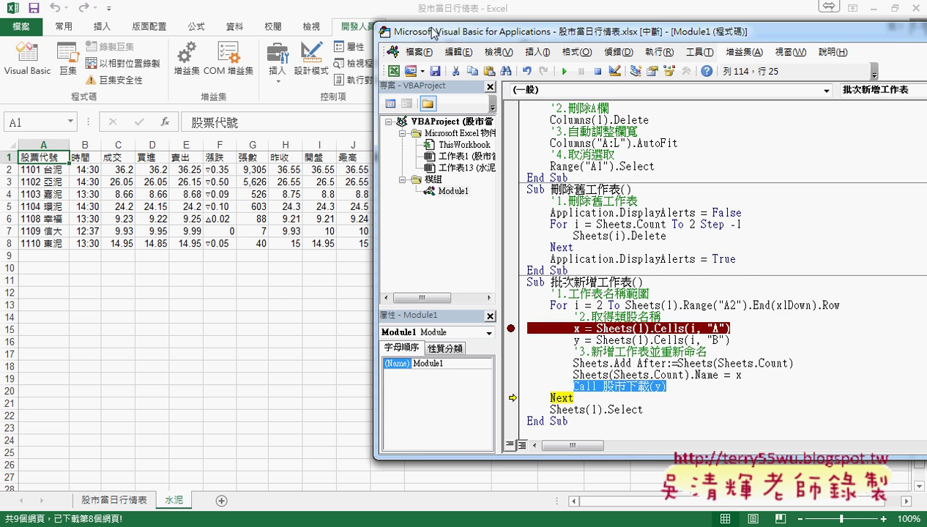
left_click_drag(441, 34, 583, 36)
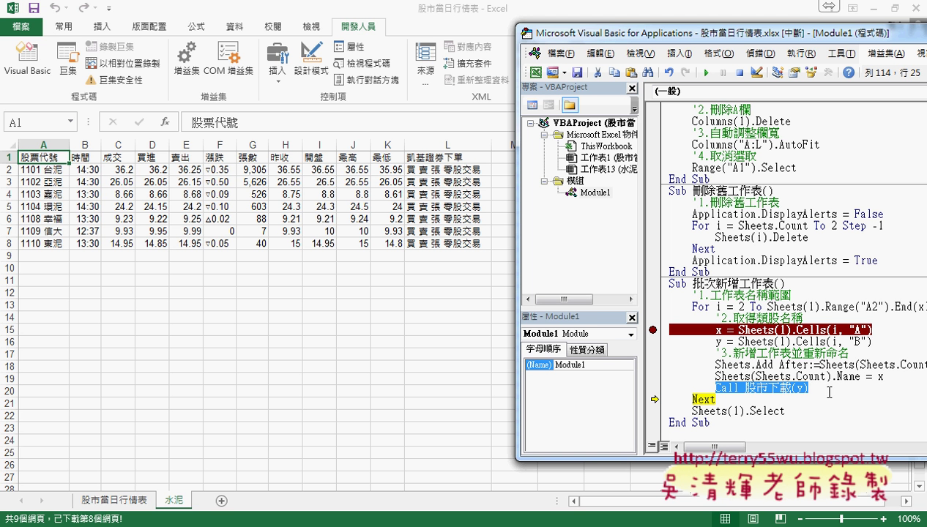
key("F8")
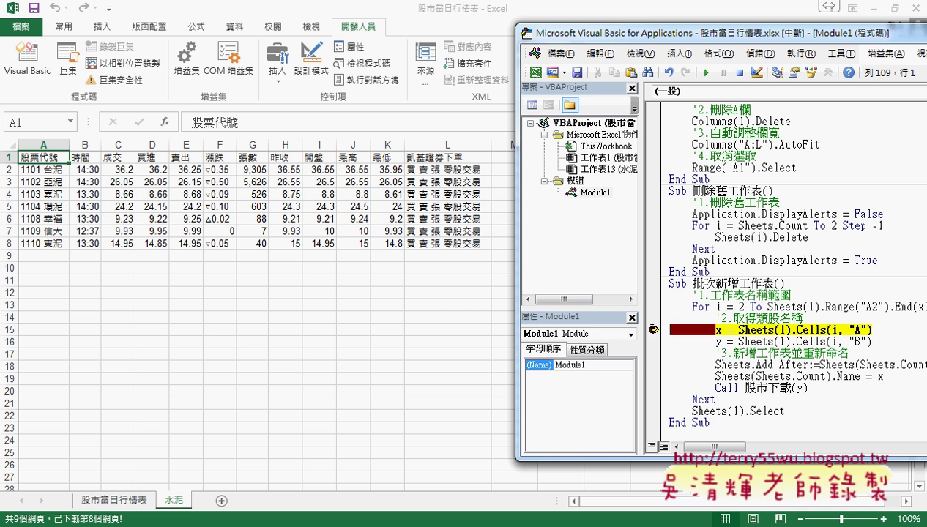
- Clear the breakpoints, let the macro add every category sheet, then switch to the Google Docs notes
left_click(653, 330)
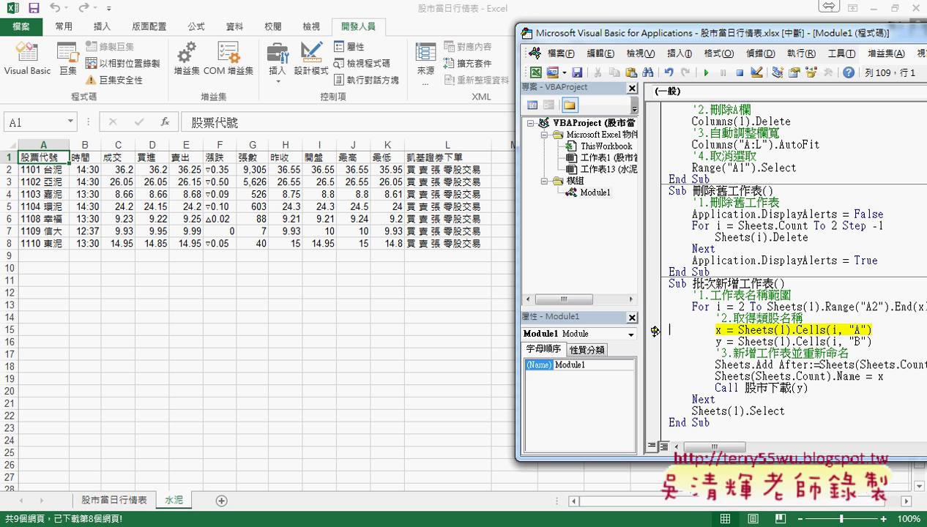
left_click(653, 307)
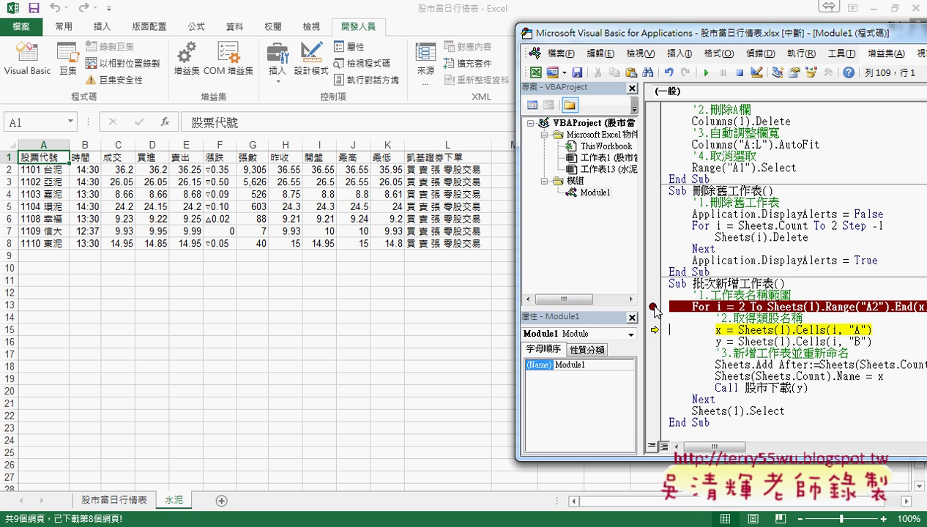
left_click(654, 307)
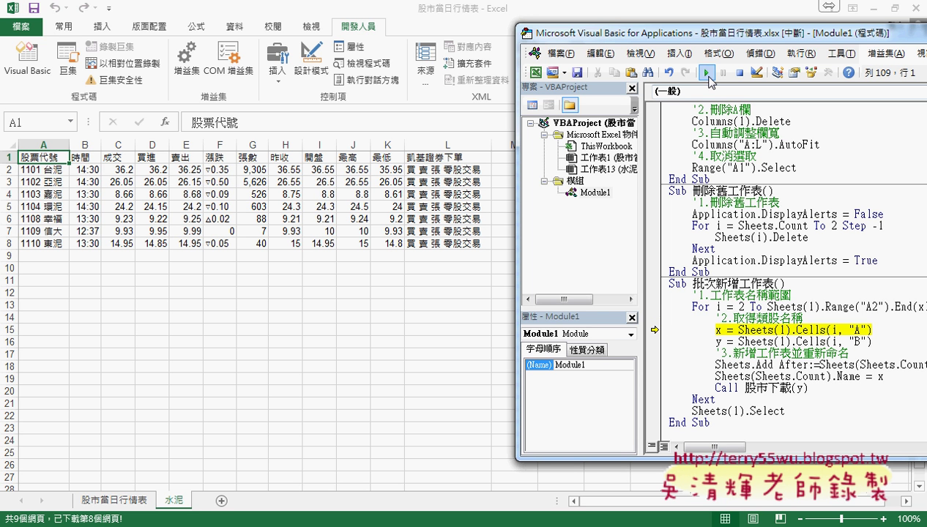
left_click(706, 74)
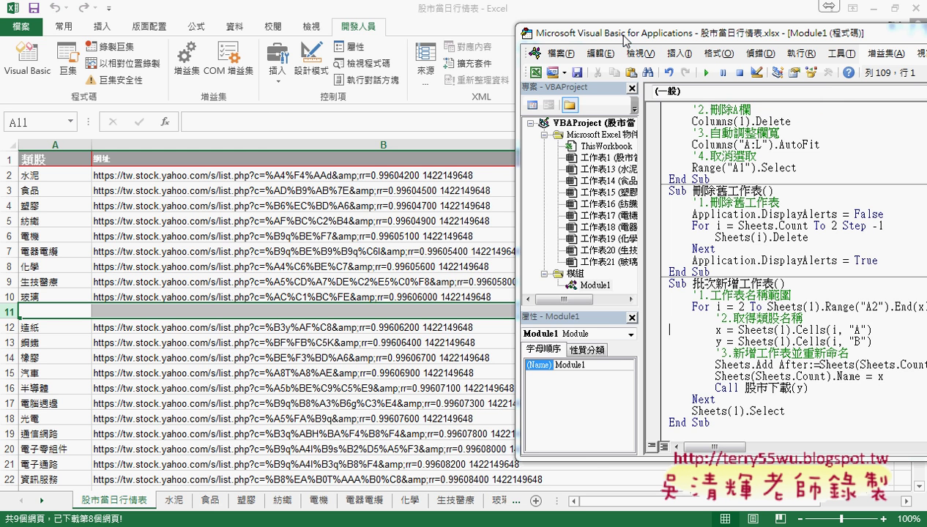
left_click_drag(747, 35, 518, 38)
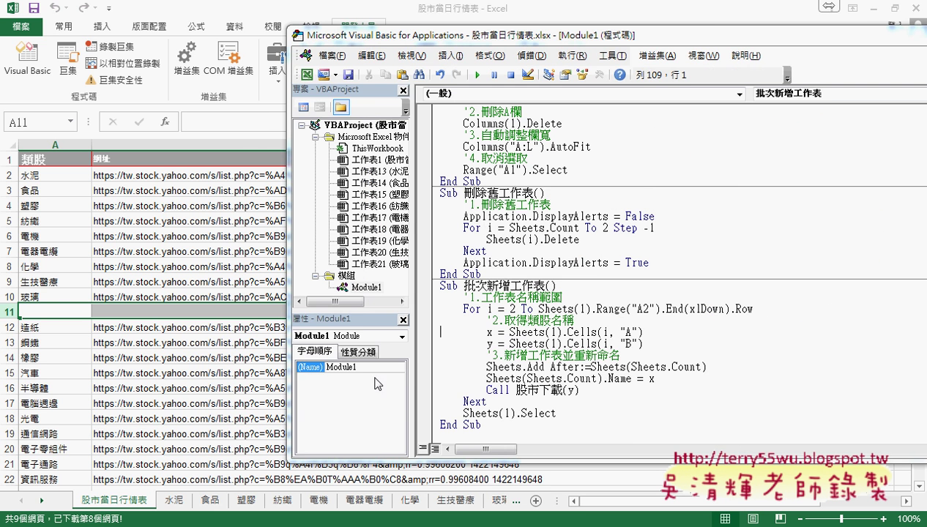
key("alt+Tab")
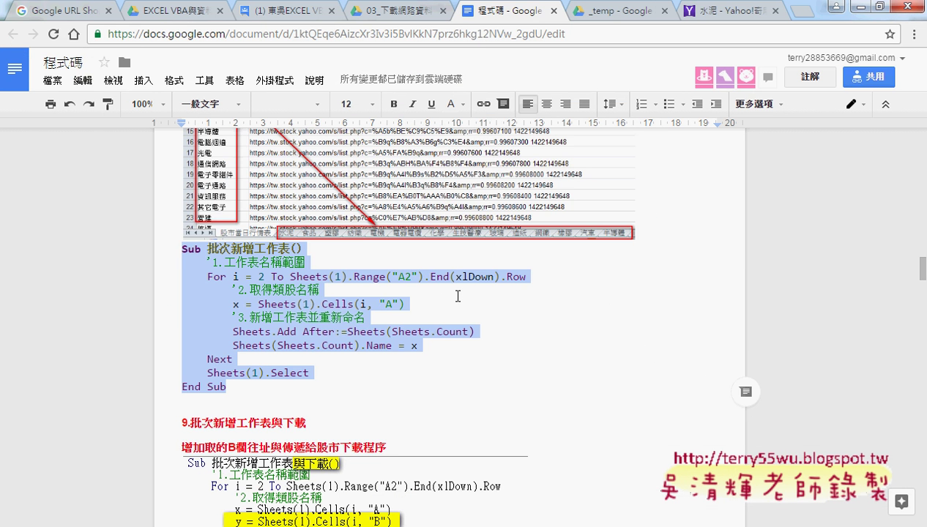
- Scroll the Google Docs notes through sections 9 and 10 to the 如何增加進度狀態列 section
scroll(458, 296, "down", 2)
scroll(457, 296, "down", 1)
scroll(461, 293, "down", 1)
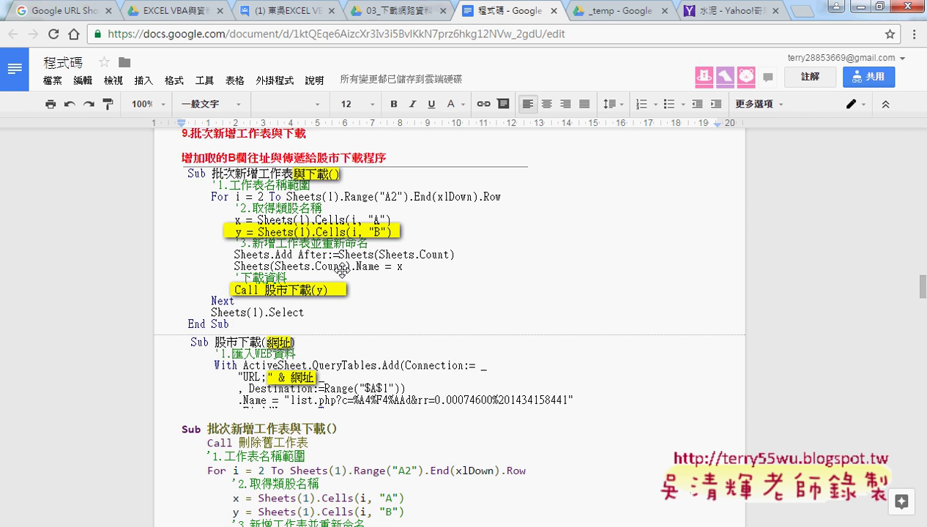
scroll(342, 271, "down", 3)
scroll(342, 271, "down", 1)
left_click_drag(330, 363, 232, 362)
scroll(495, 328, "down", 1)
scroll(499, 332, "down", 2)
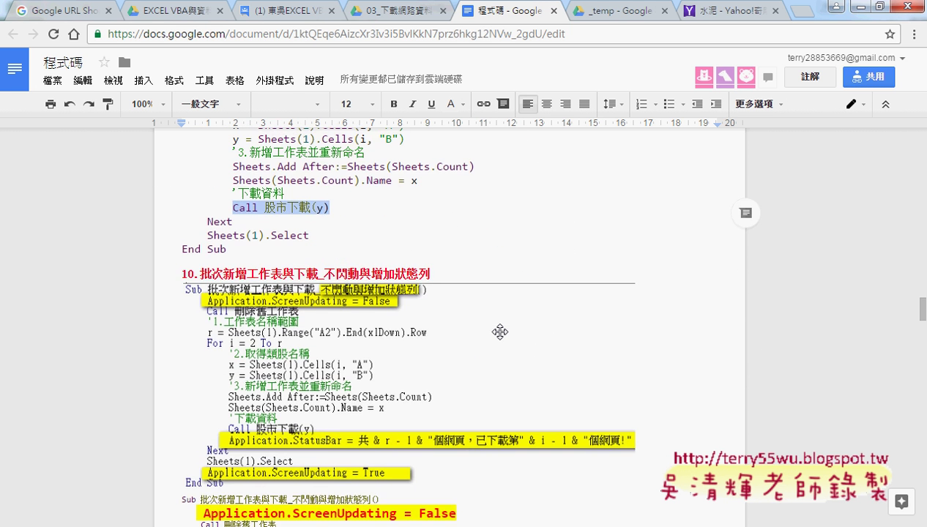
scroll(499, 332, "down", 1)
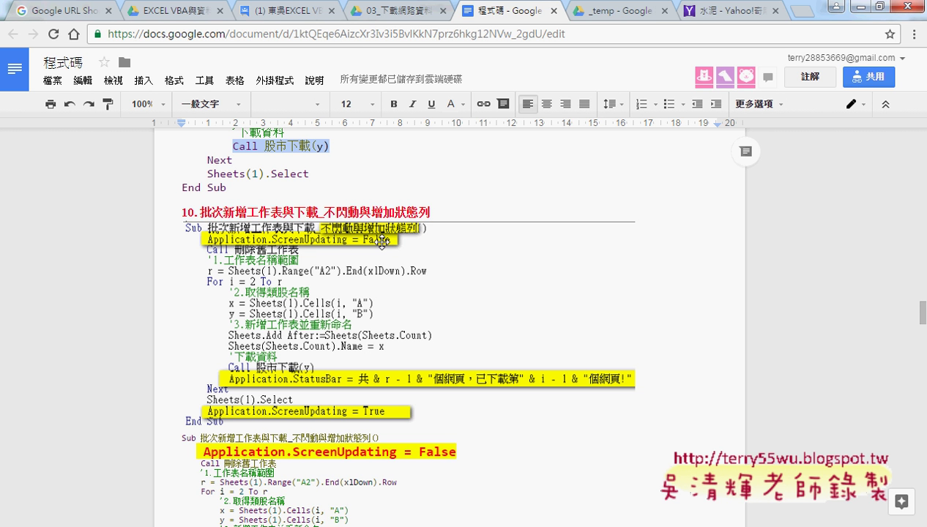
scroll(382, 243, "down", 1)
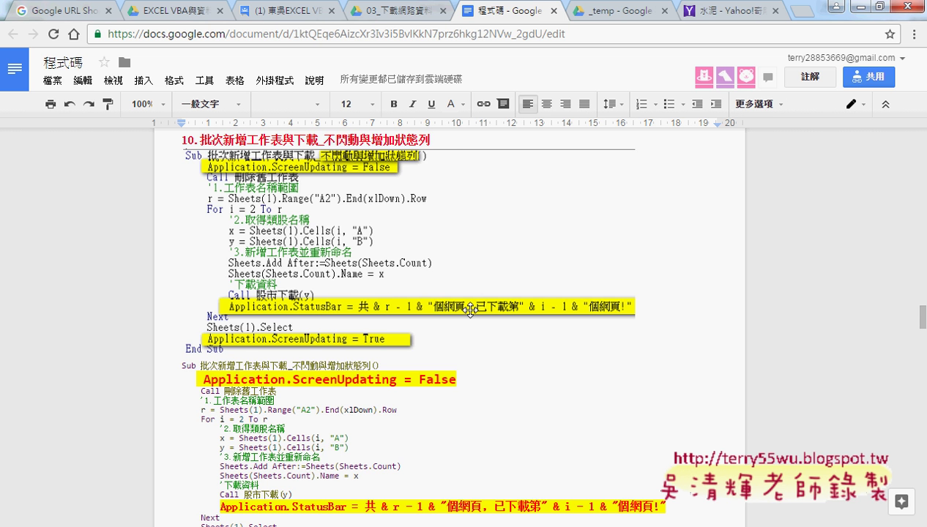
scroll(470, 310, "down", 1)
scroll(471, 310, "down", 1)
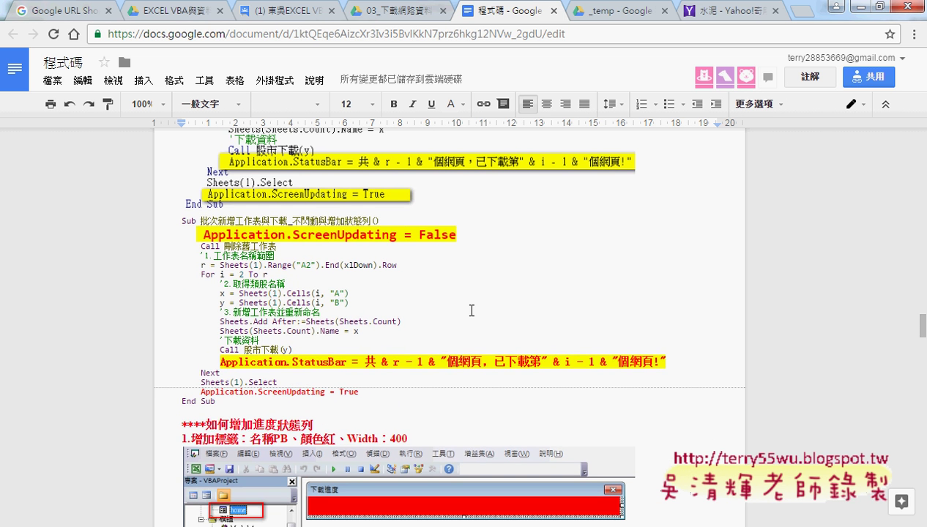
scroll(638, 308, "down", 3)
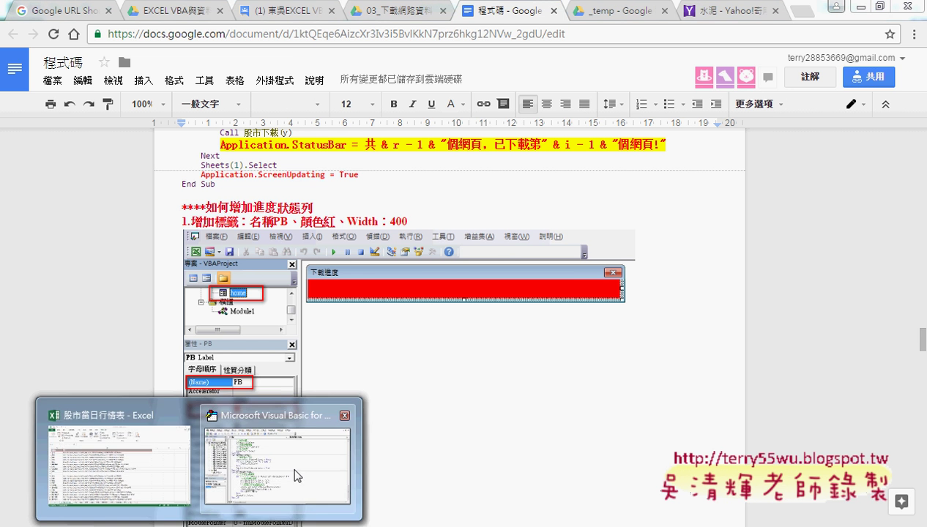
- Bring back the VBA editor and point out the 網址 parameter in Sub 股市下載
left_click(293, 470)
scroll(538, 315, "up", 3)
scroll(541, 315, "up", 1)
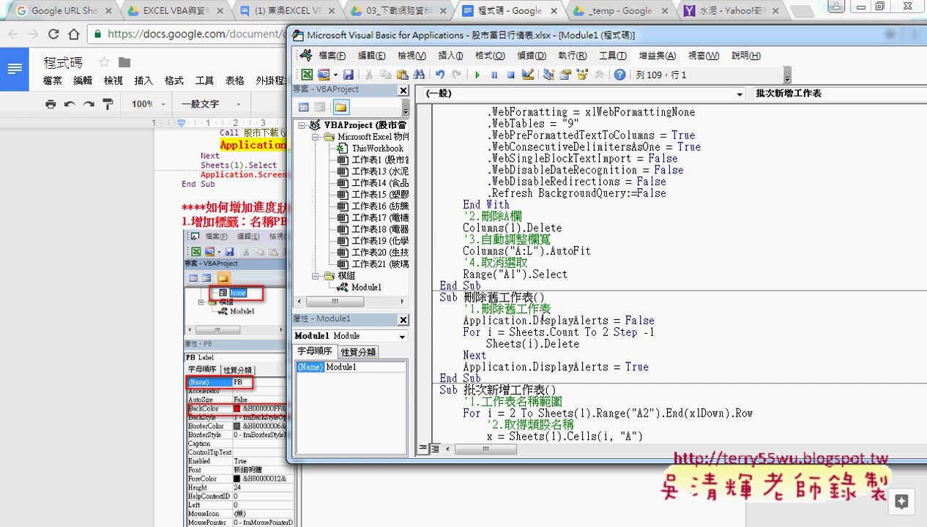
scroll(543, 316, "up", 2)
scroll(542, 316, "up", 3)
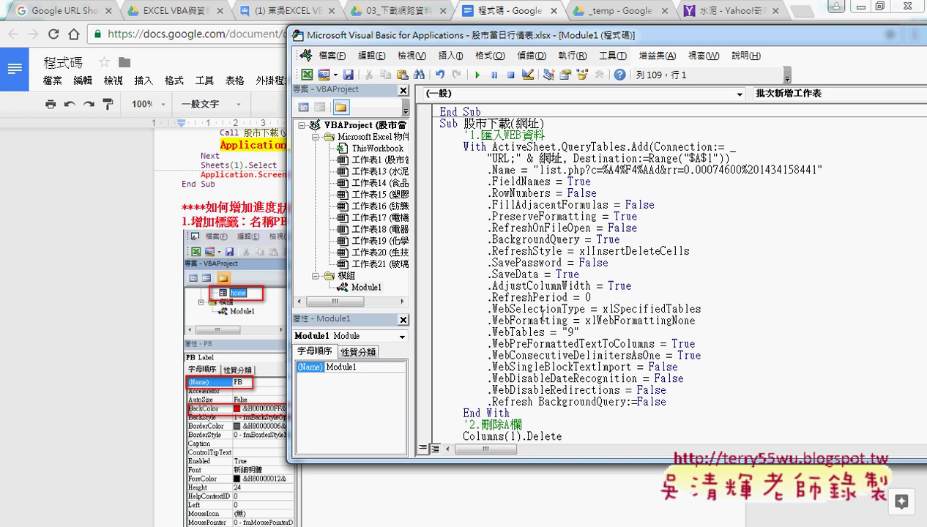
double_click(526, 124)
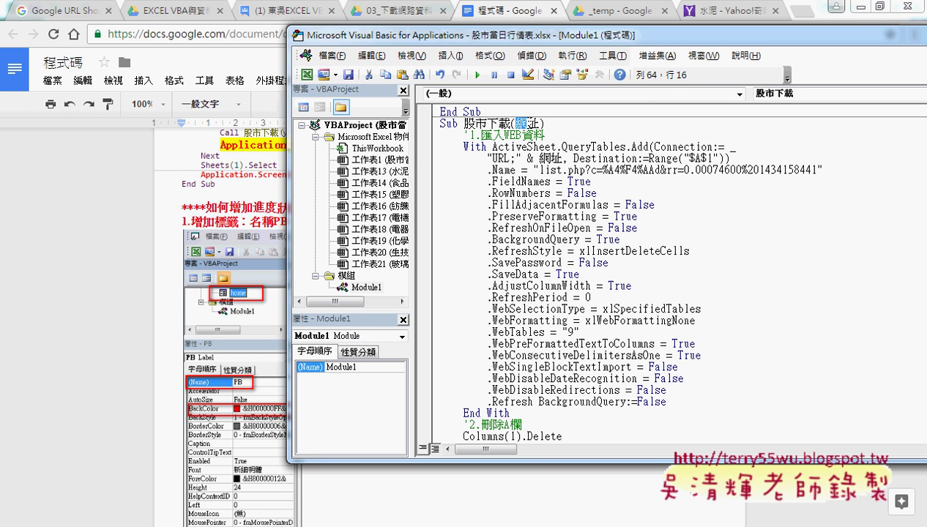
scroll(564, 212, "down", 2)
scroll(579, 249, "down", 2)
scroll(586, 273, "down", 4)
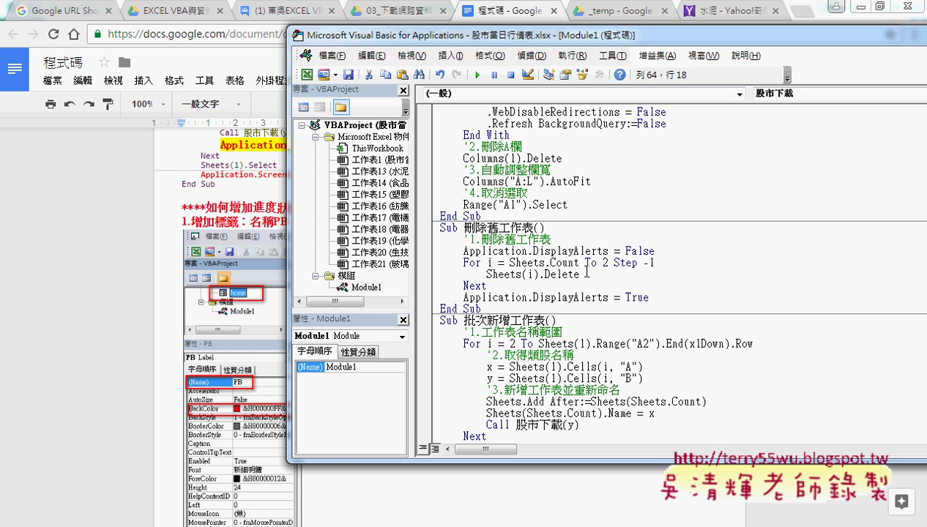
scroll(587, 272, "down", 1)
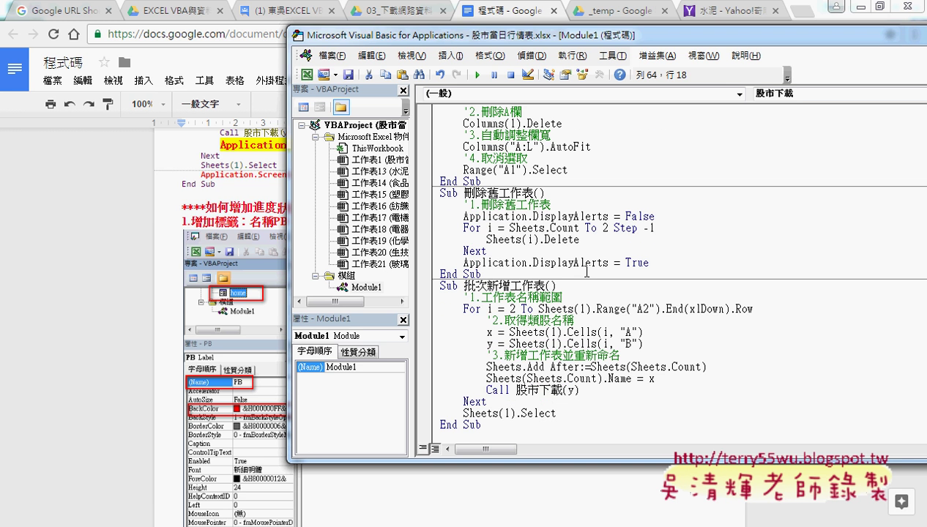
- Highlight the Call 股市下載(y) line and red-underline the y = Sheets(1).Cells(i, "B") and Call lines
left_click_drag(486, 390, 610, 395)
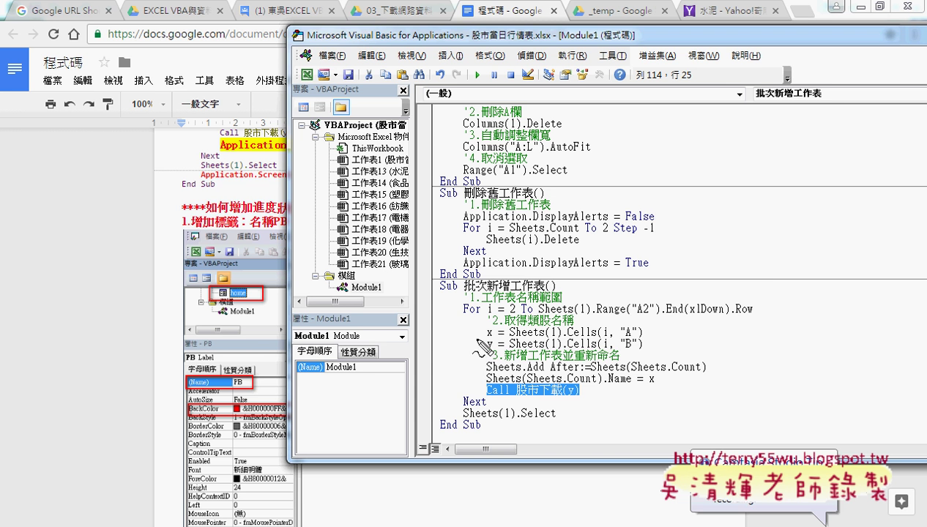
left_click_drag(476, 341, 670, 345)
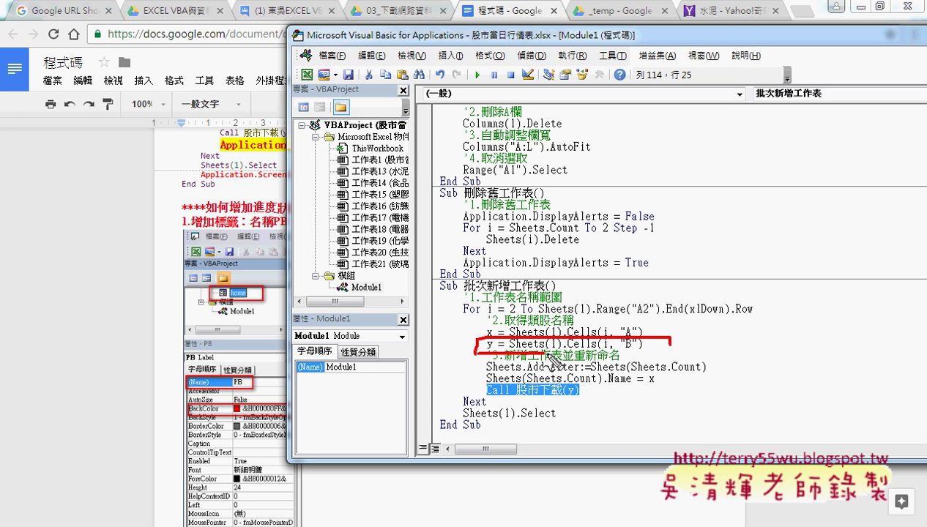
mouse_move(484, 381)
left_mouse_down()
mouse_move(486, 396)
mouse_move(585, 403)
left_mouse_up()
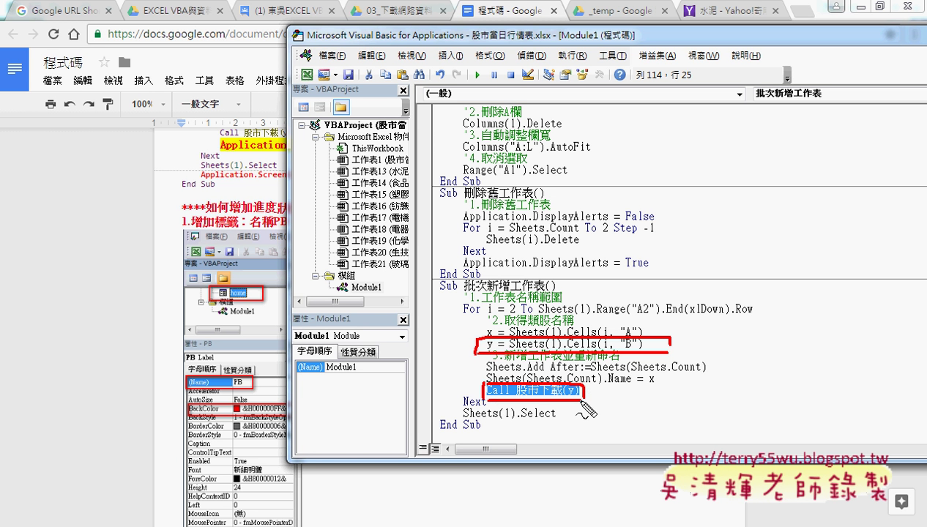